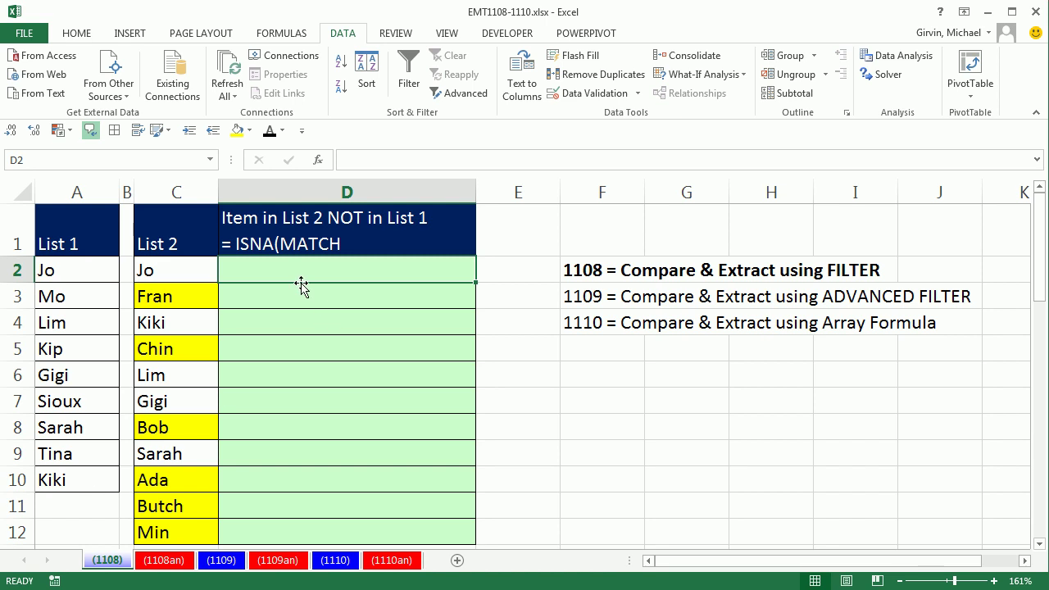
Enter =MATCH(C2,$A$2:$A$10,0) in D2 and fill the formula down through D12
type("=ma")
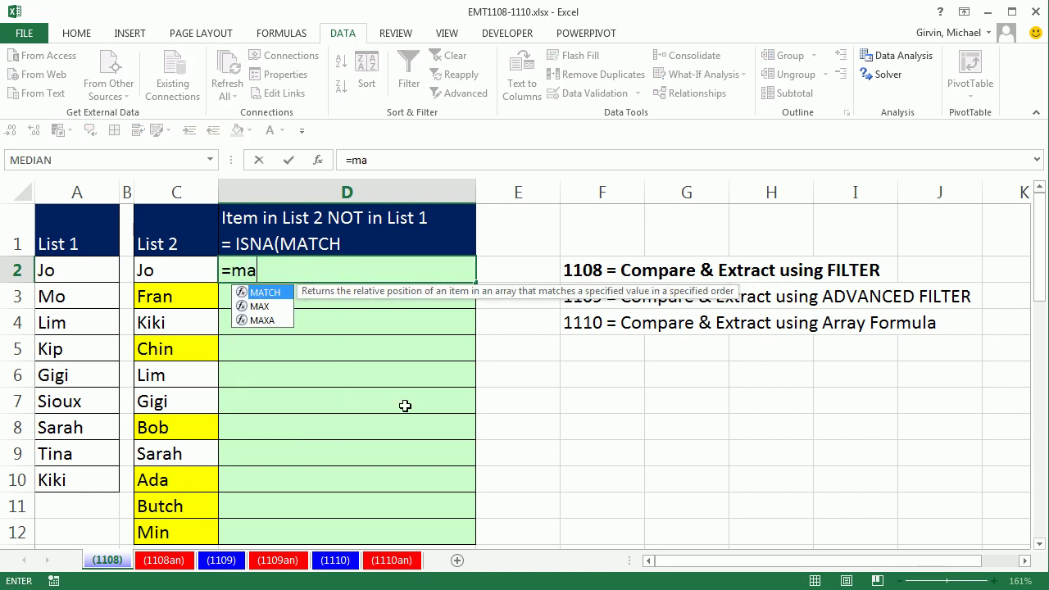
key("Tab")
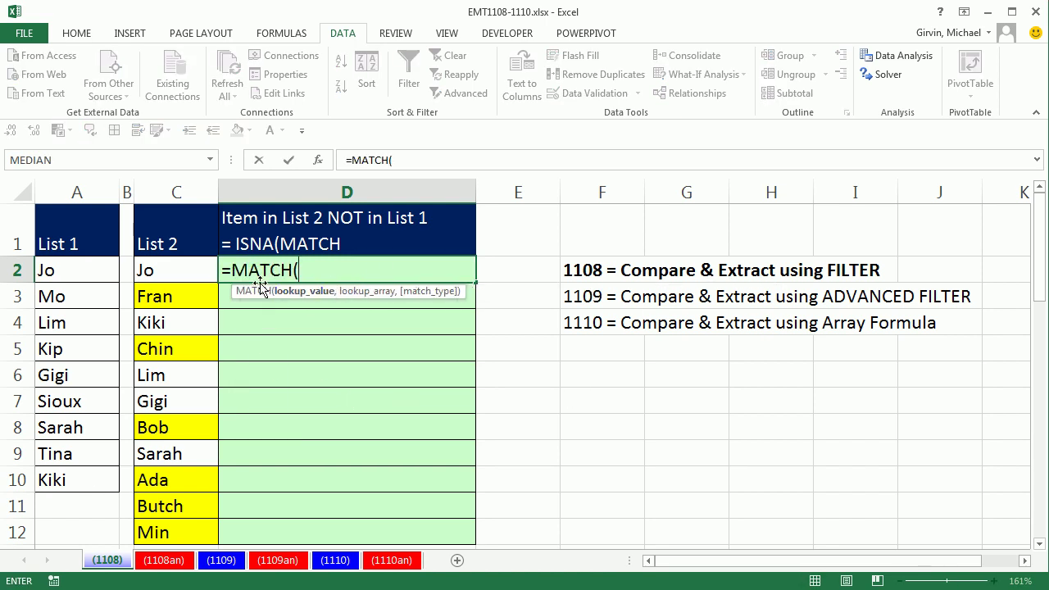
left_click(176, 272)
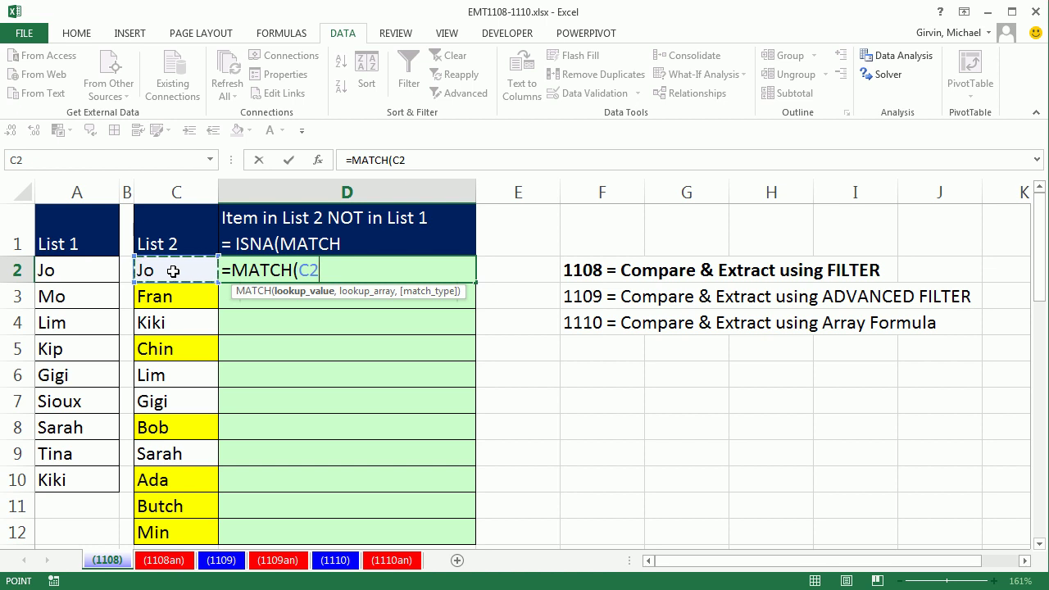
type(",")
left_click_drag(74, 270, 65, 479)
key("F4")
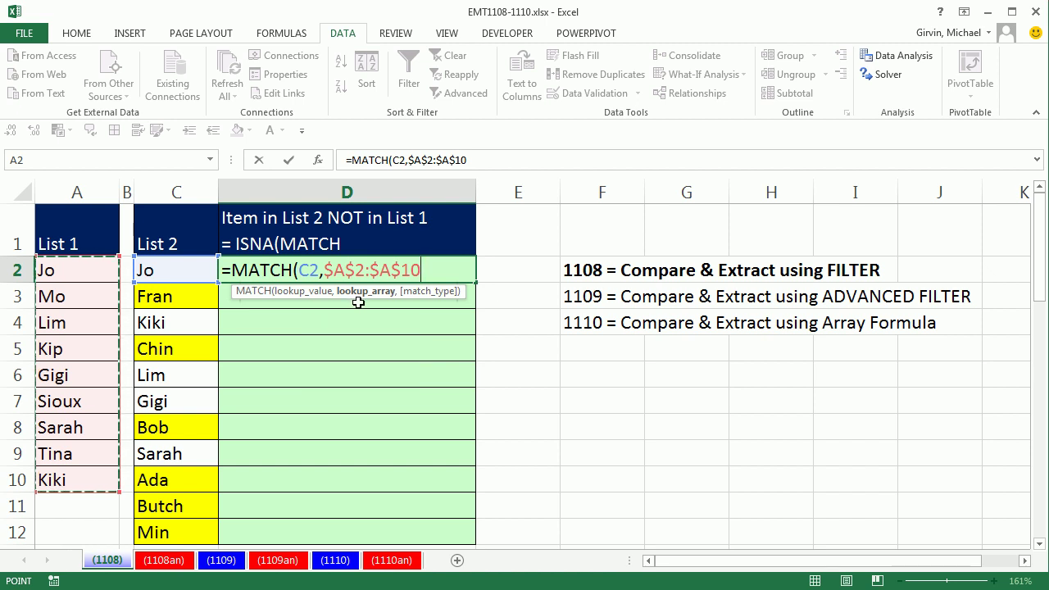
type(",")
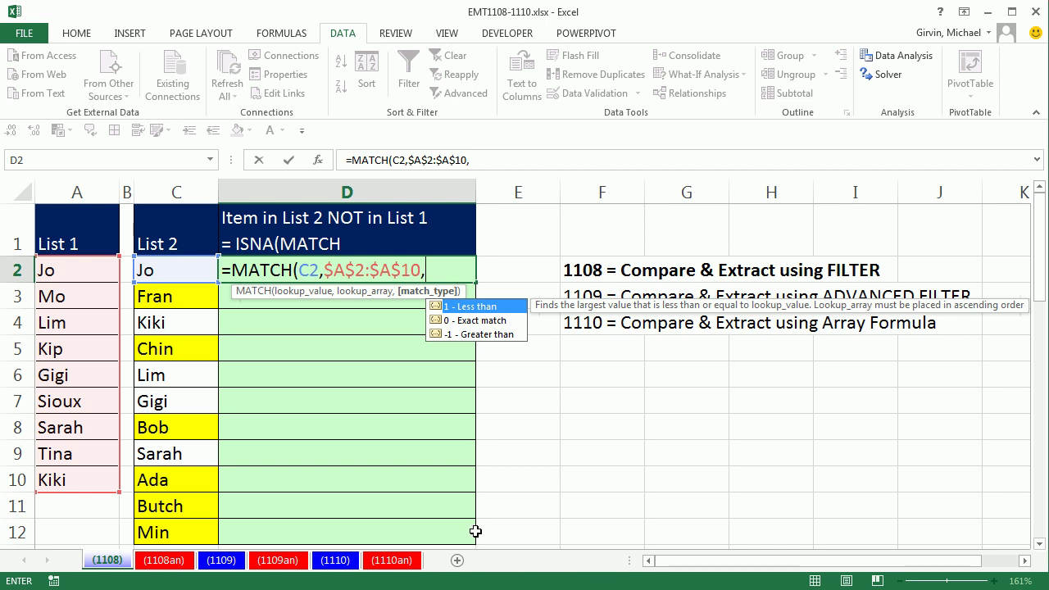
type("0)")
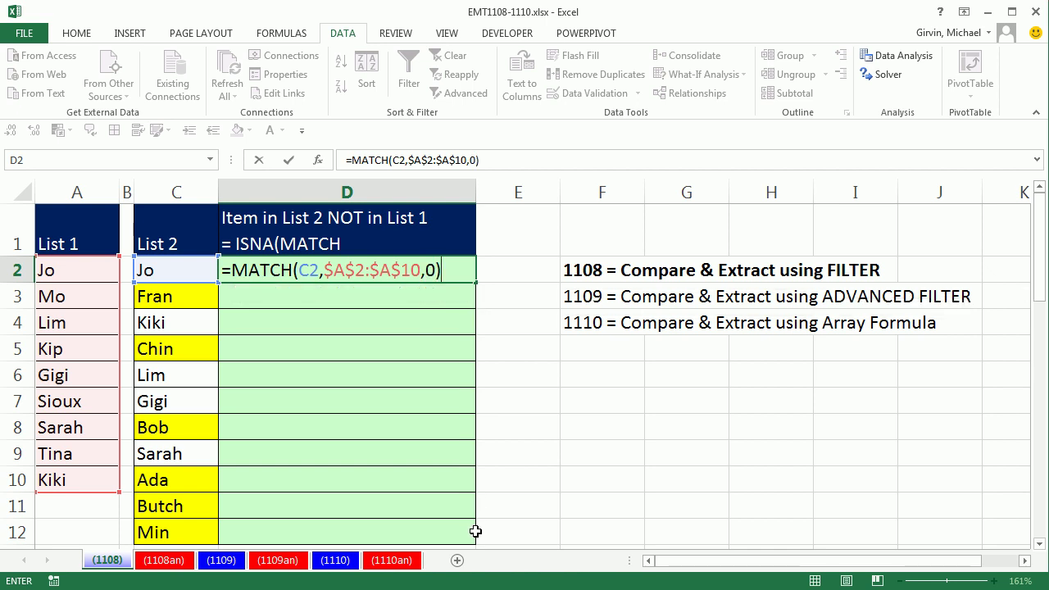
key("ctrl+Return")
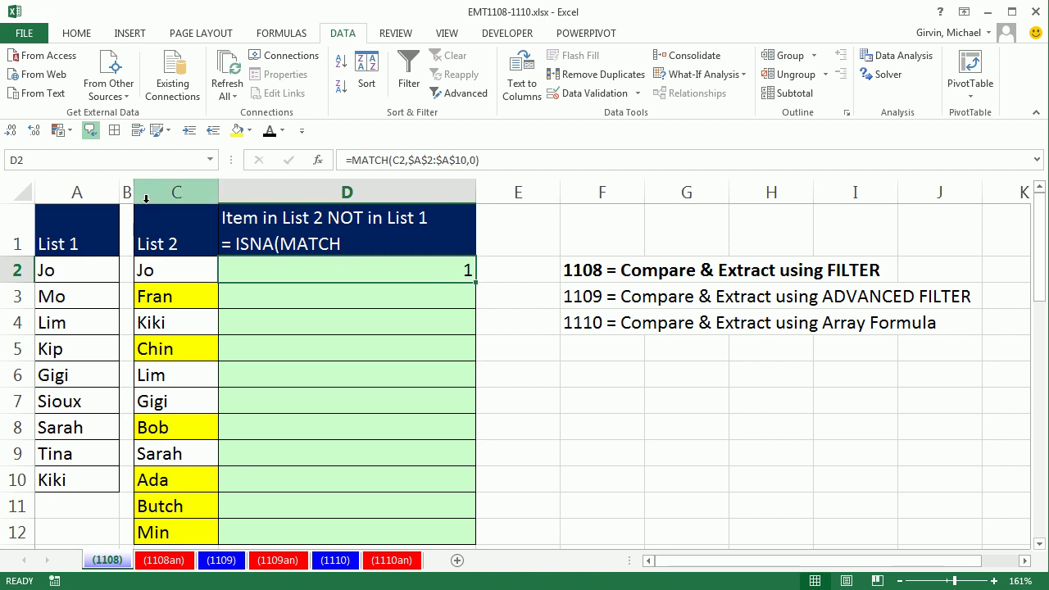
double_click(475, 284)
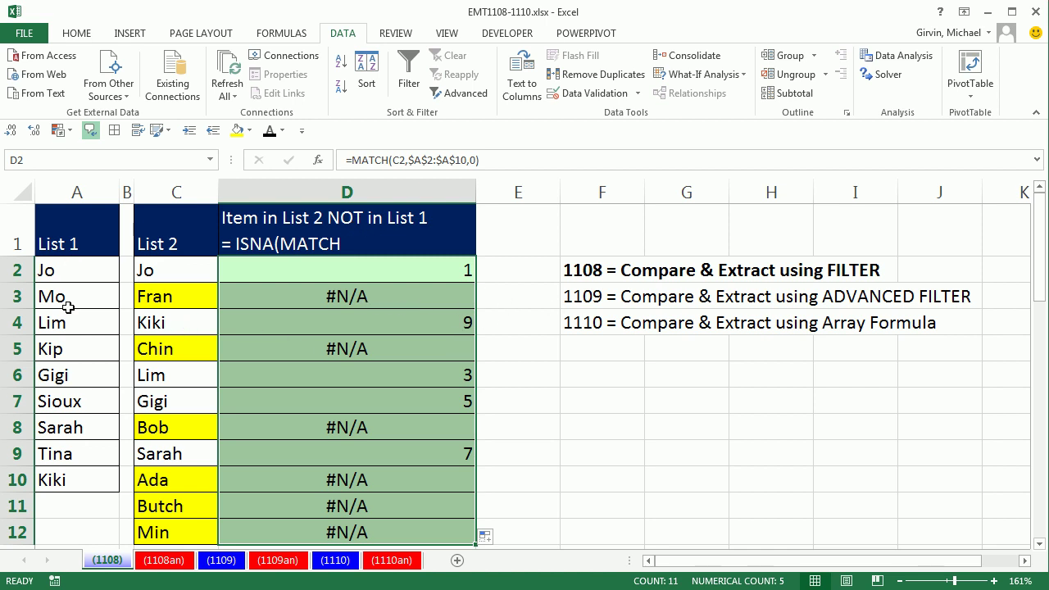
Wrap the D2 formula in ISNA, making =ISNA(MATCH(C2,$A$2:$A$10,0)), and fill it down through D12
left_click(465, 272)
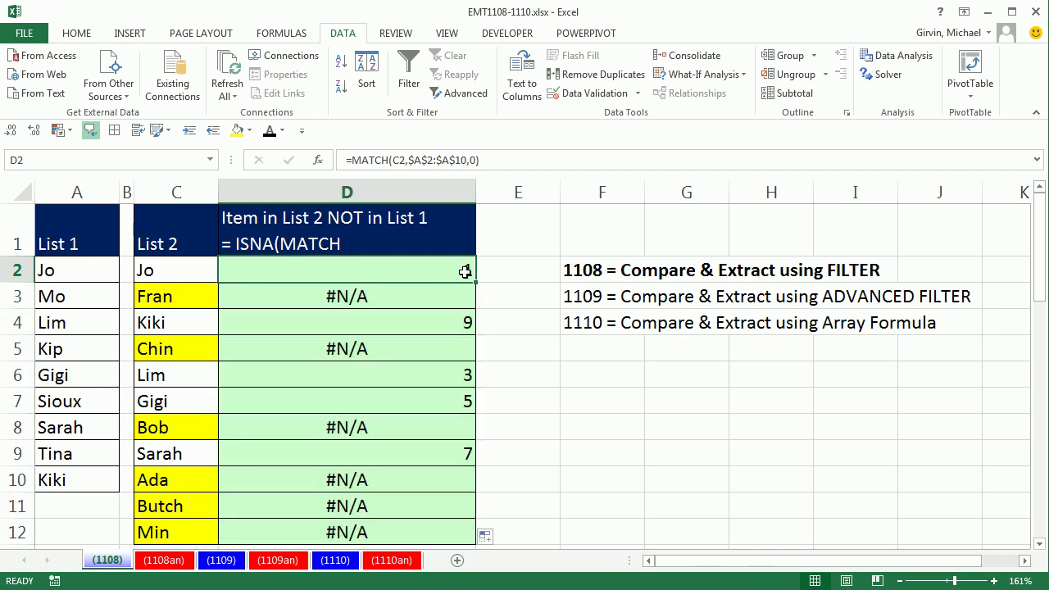
key("F2")
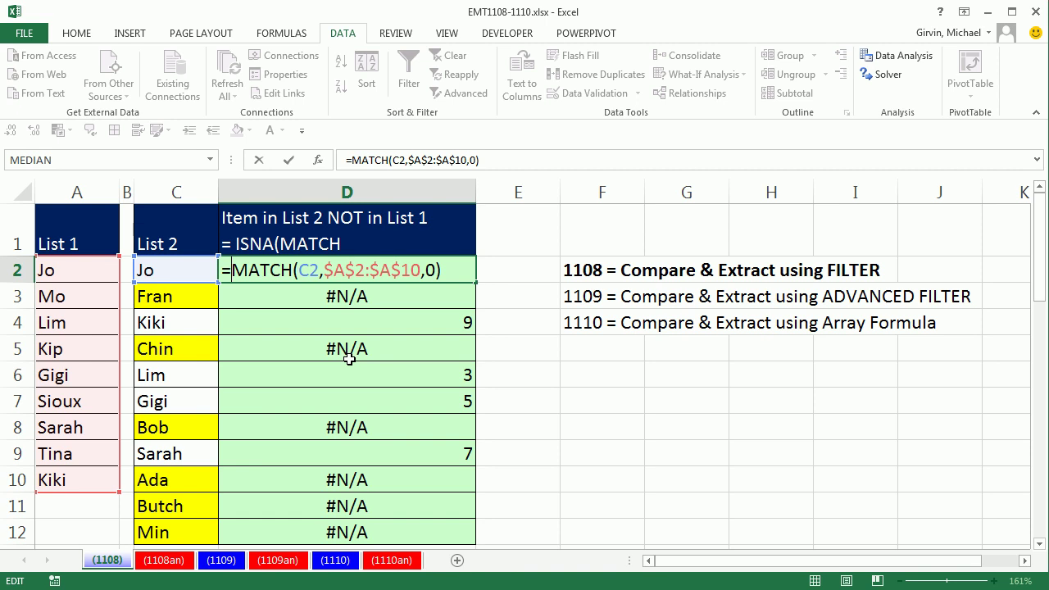
type("i")
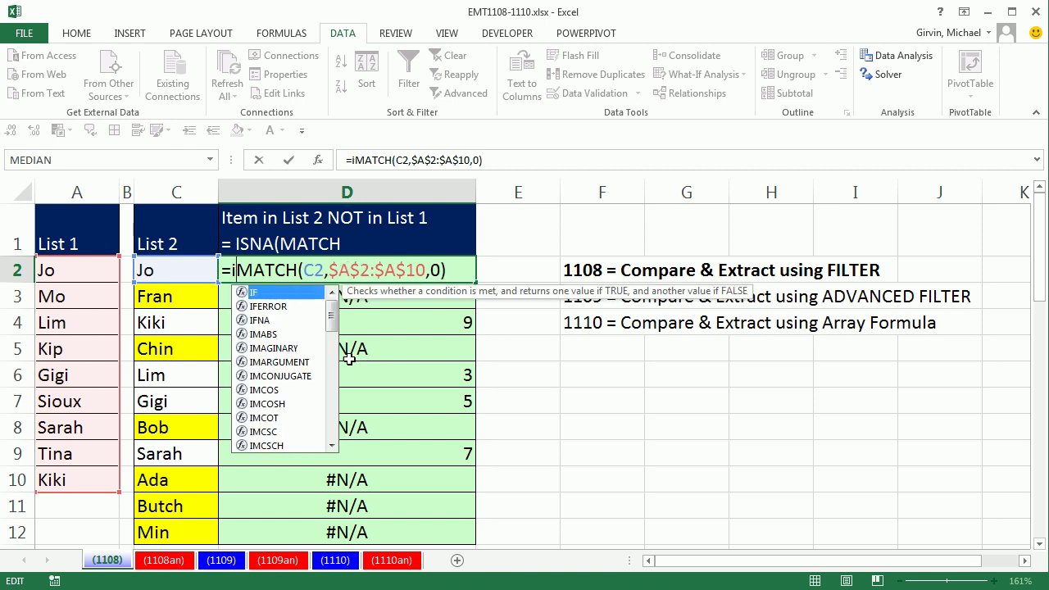
type("sna")
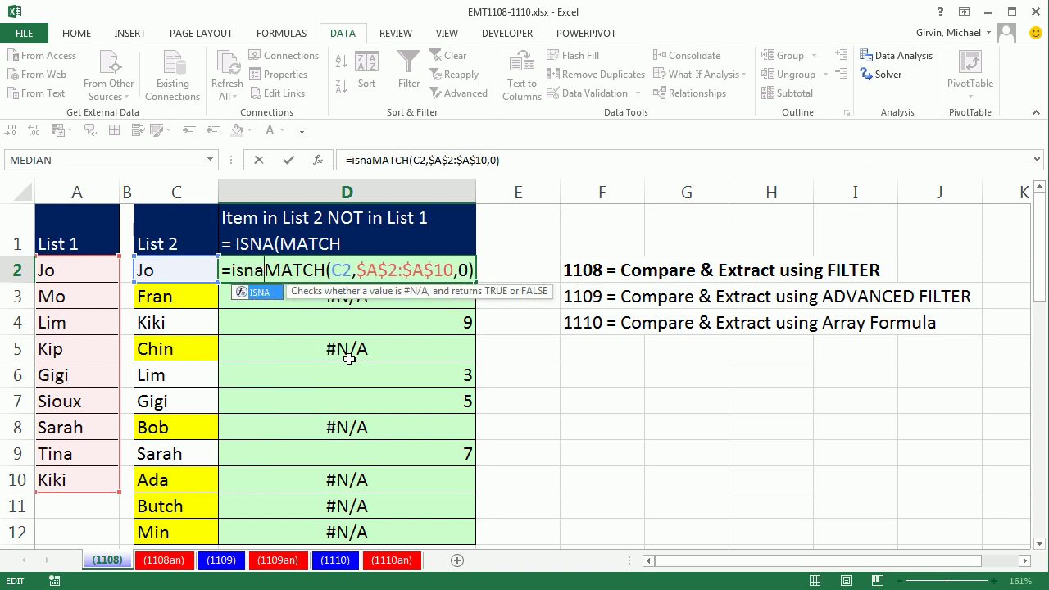
key("Tab")
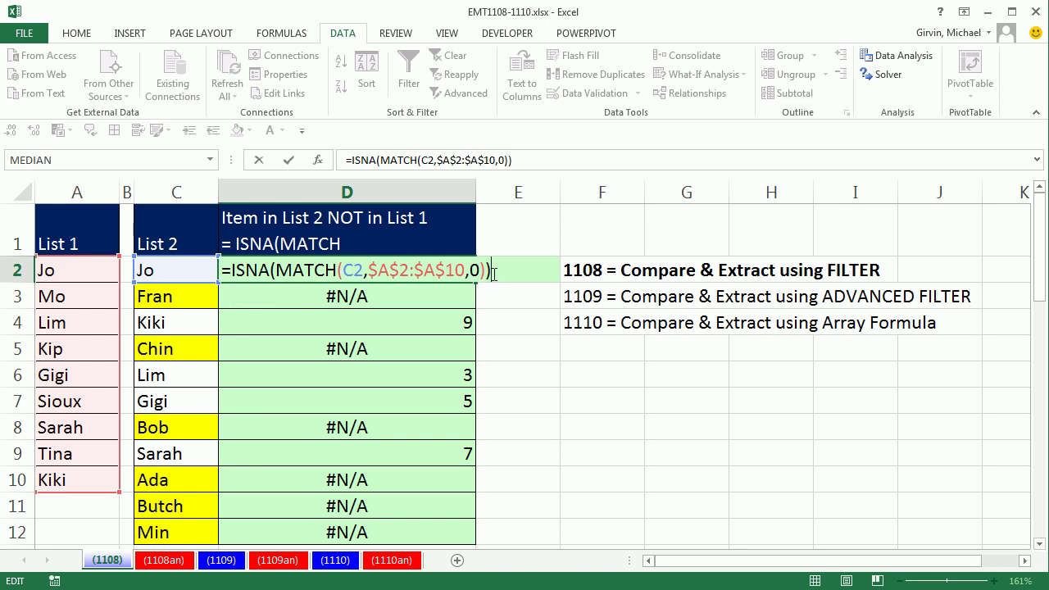
key("ctrl+Return")
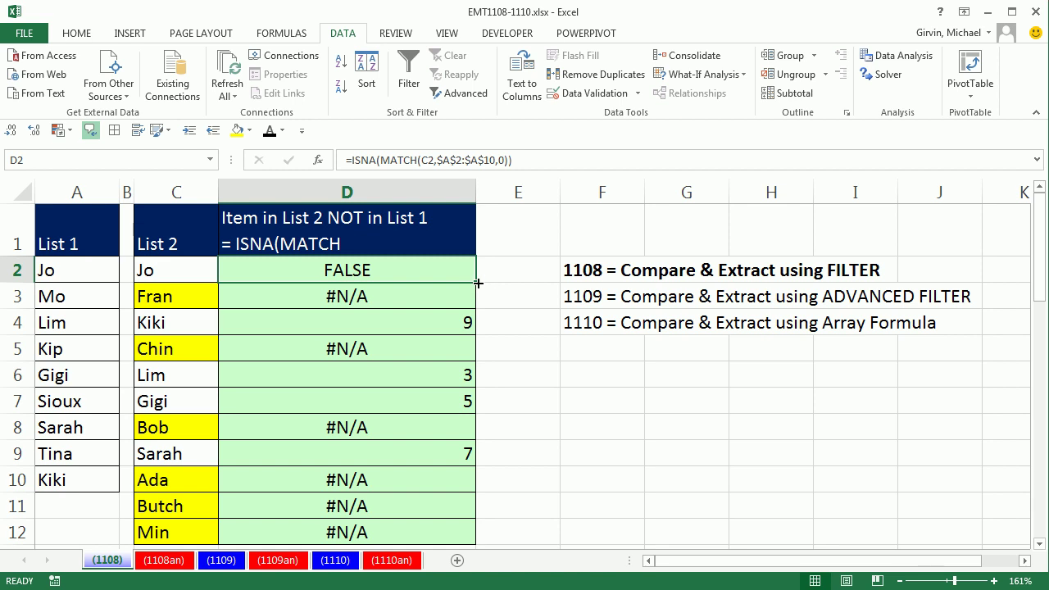
double_click(478, 283)
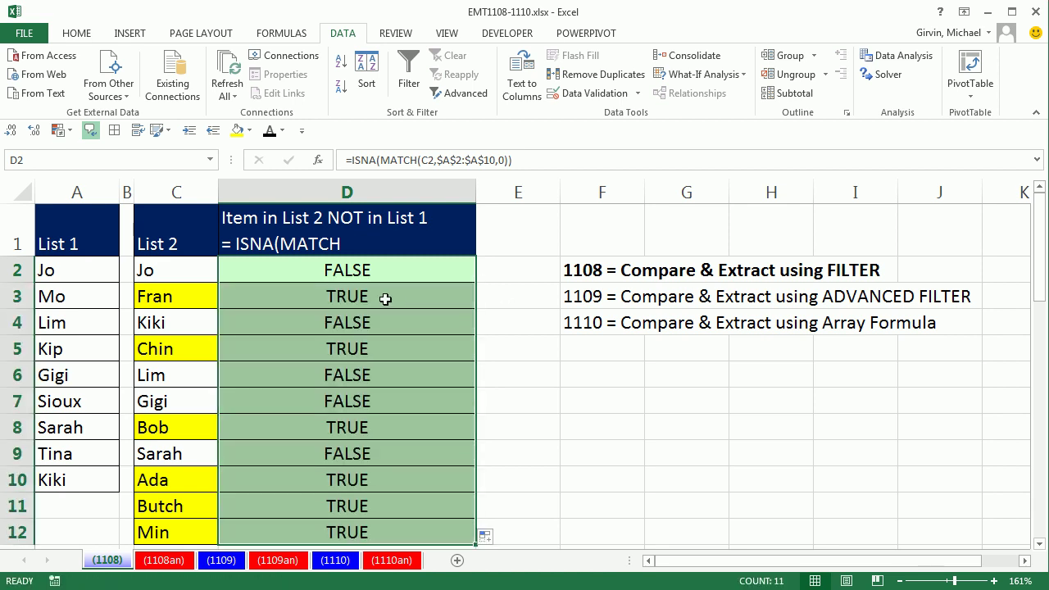
left_click(385, 299)
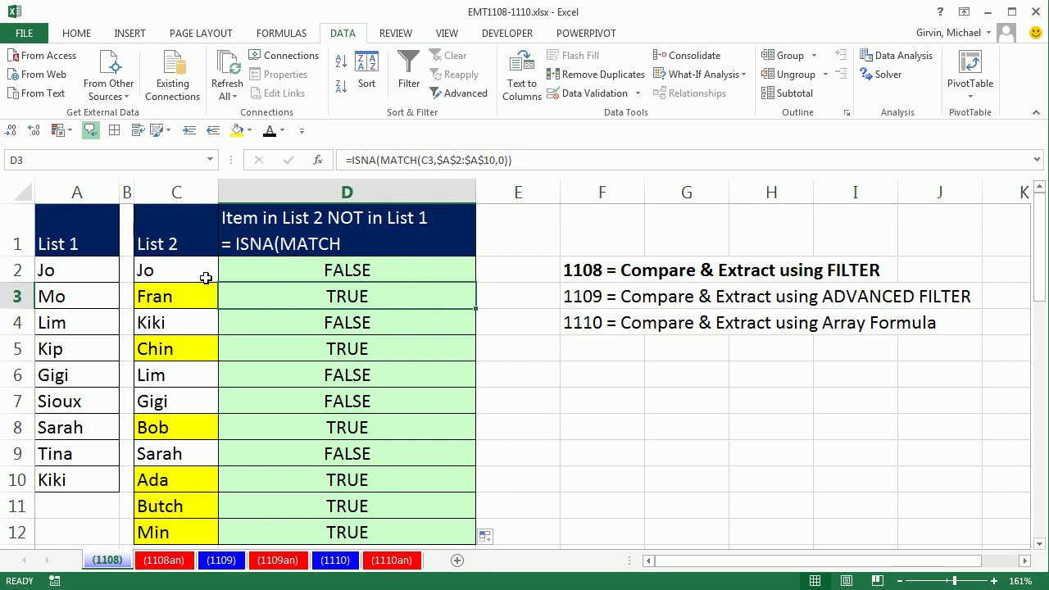
left_click(300, 273)
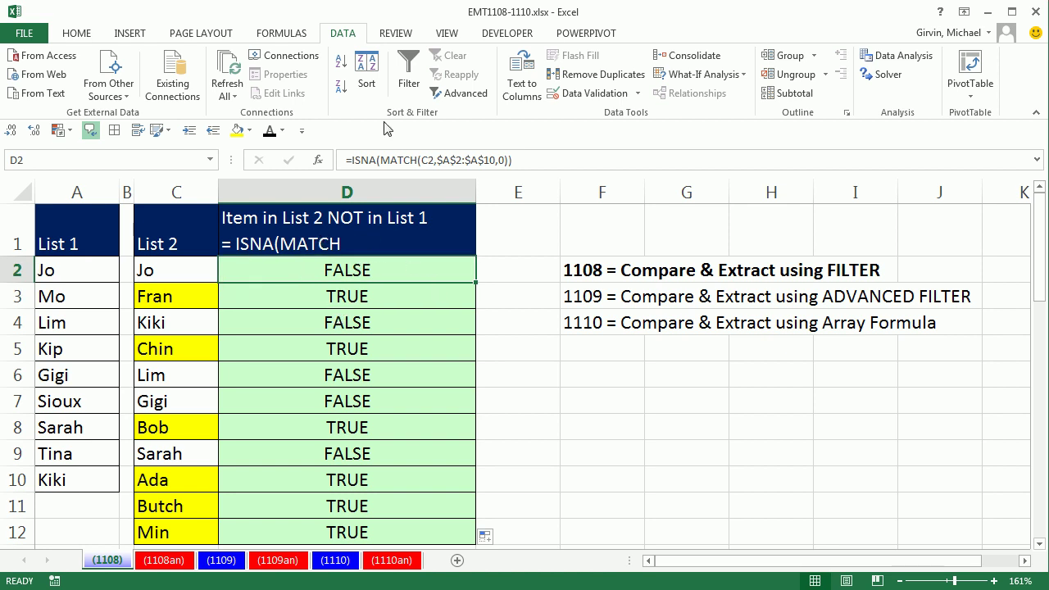
left_click(407, 78)
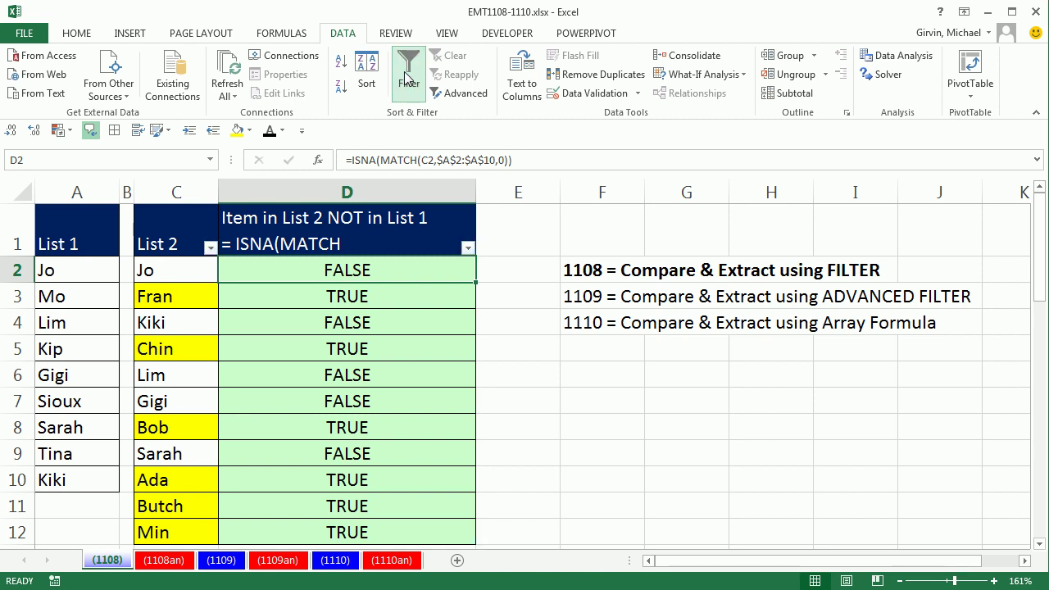
left_click(407, 77)
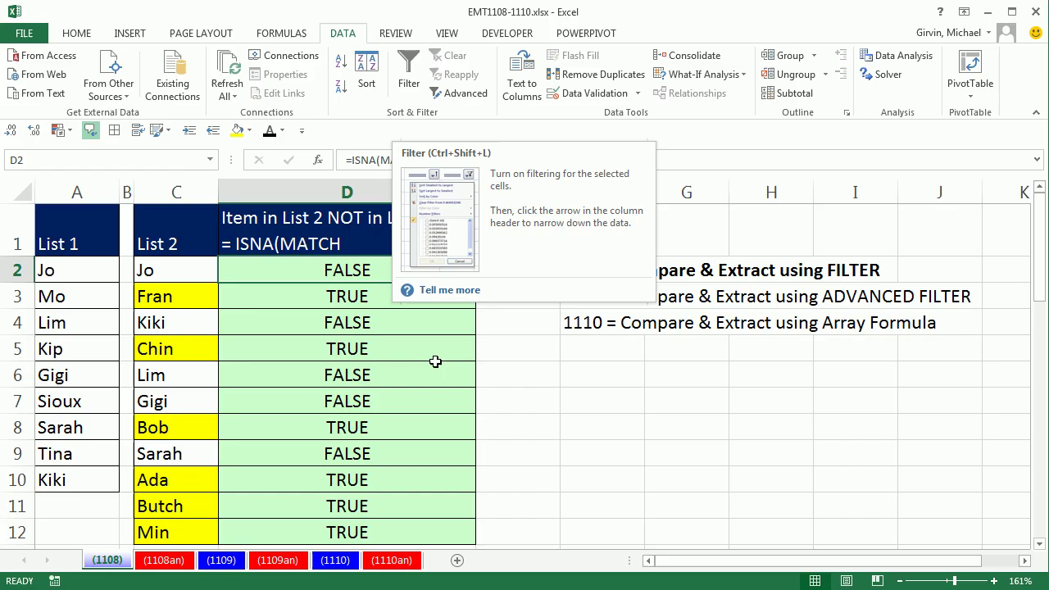
left_click(422, 349)
left_click(383, 273)
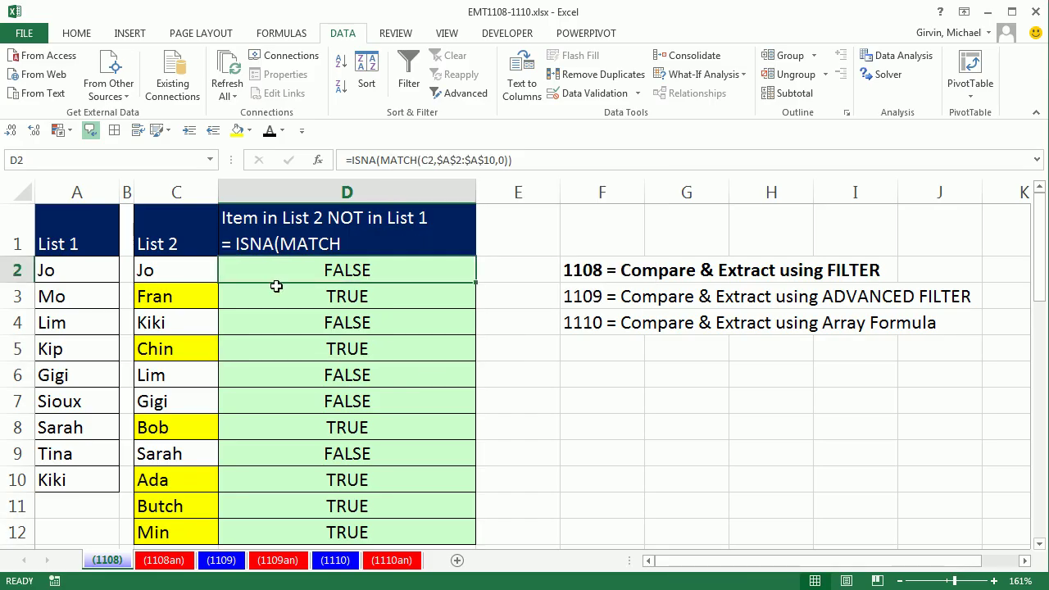
left_click(195, 316)
left_click(187, 435)
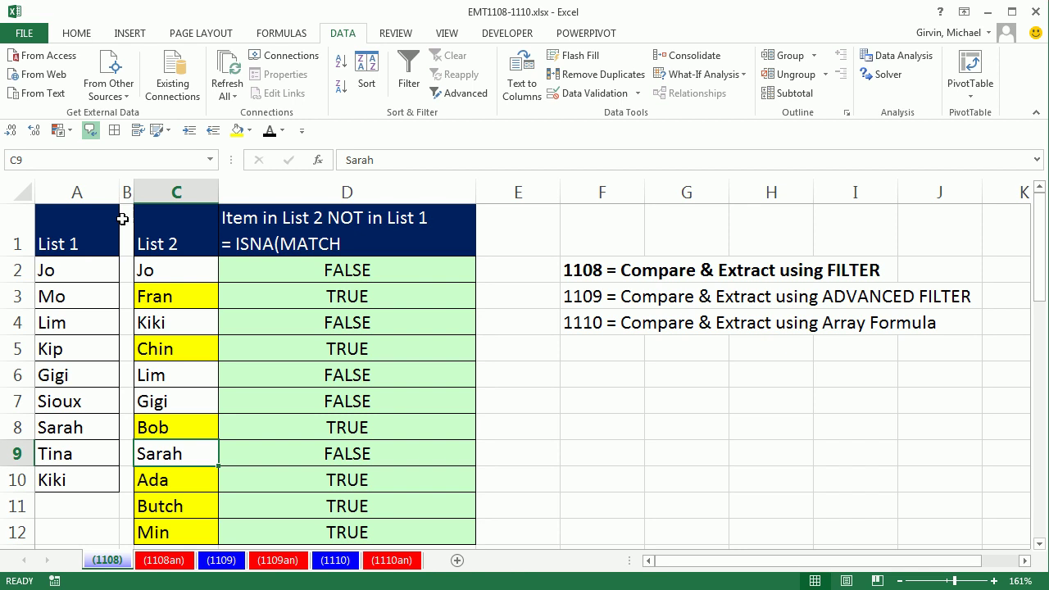
Turn on filtering for the List 2 table and show only the TRUE rows of the ISNA(MATCH column
left_click(380, 358)
key("ctrl+shift+l")
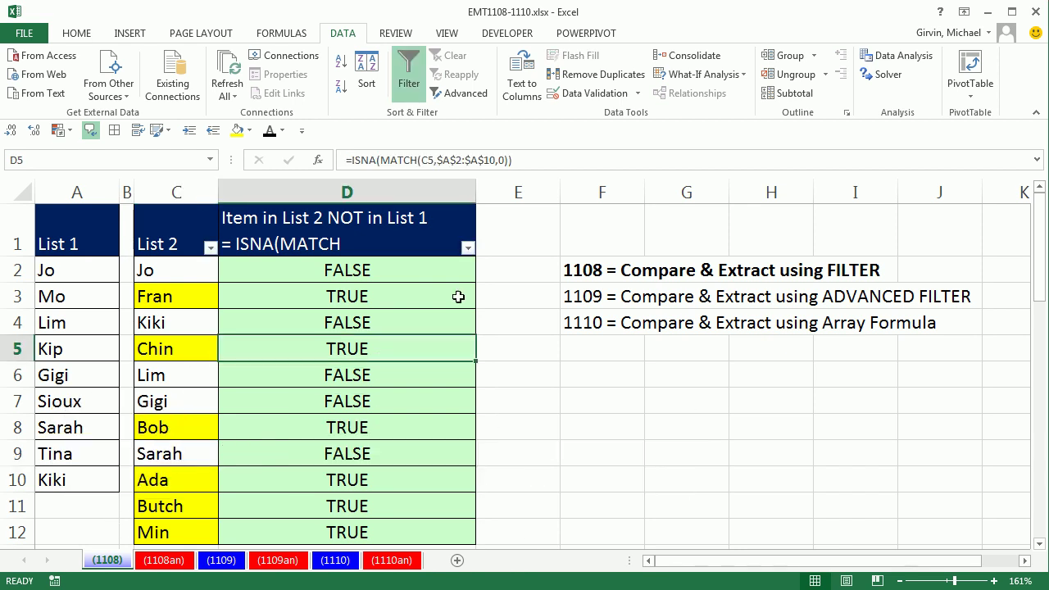
left_click(467, 248)
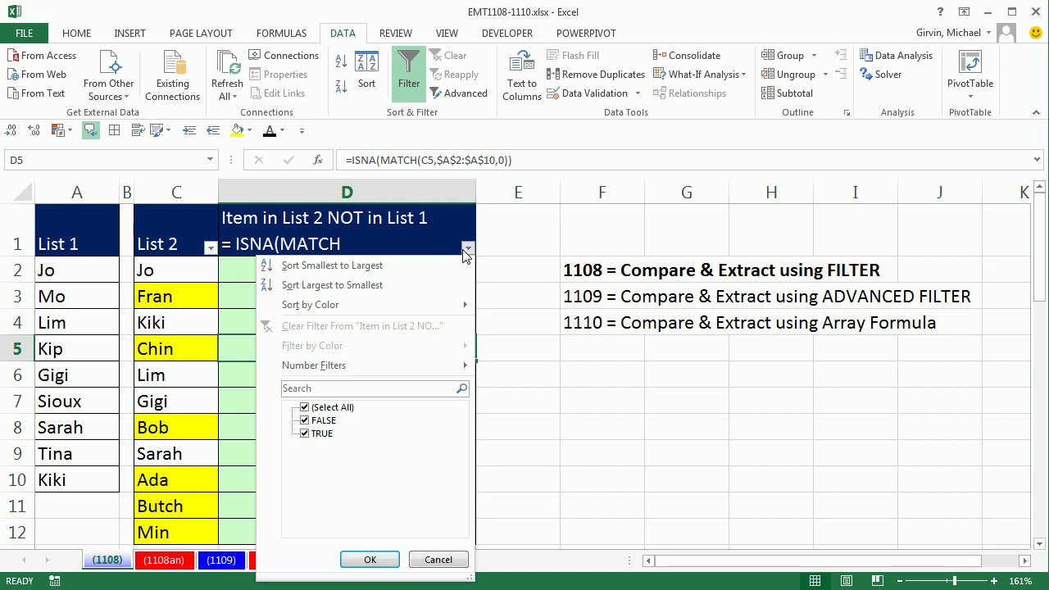
left_click(305, 420)
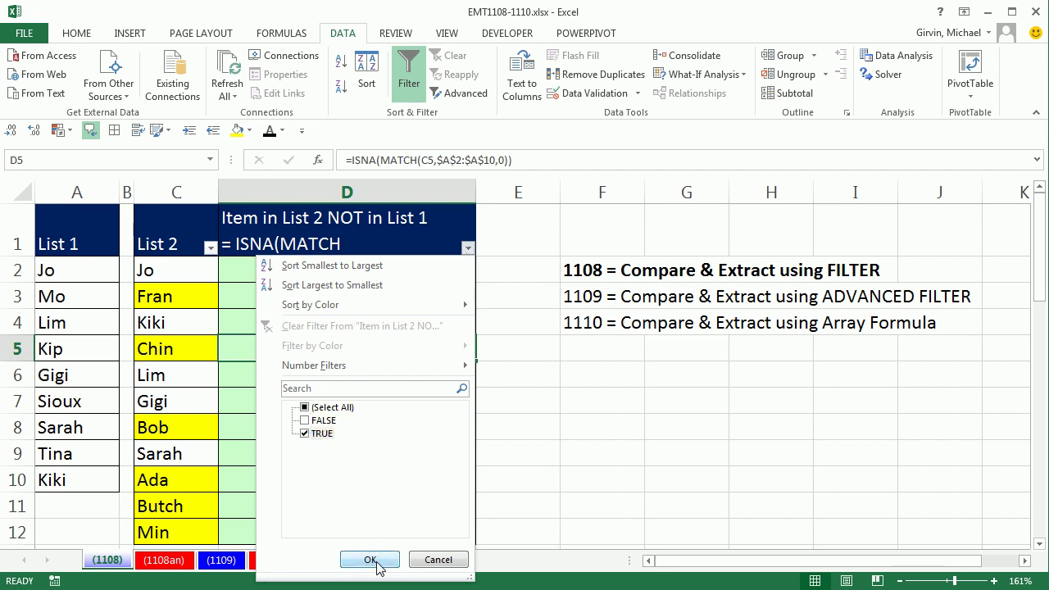
left_click(370, 559)
Copy the filtered List 2 names and paste them as values in D34, under "Items in List 2 NOT in List 1"
left_click_drag(185, 271, 177, 399)
key("ctrl+c")
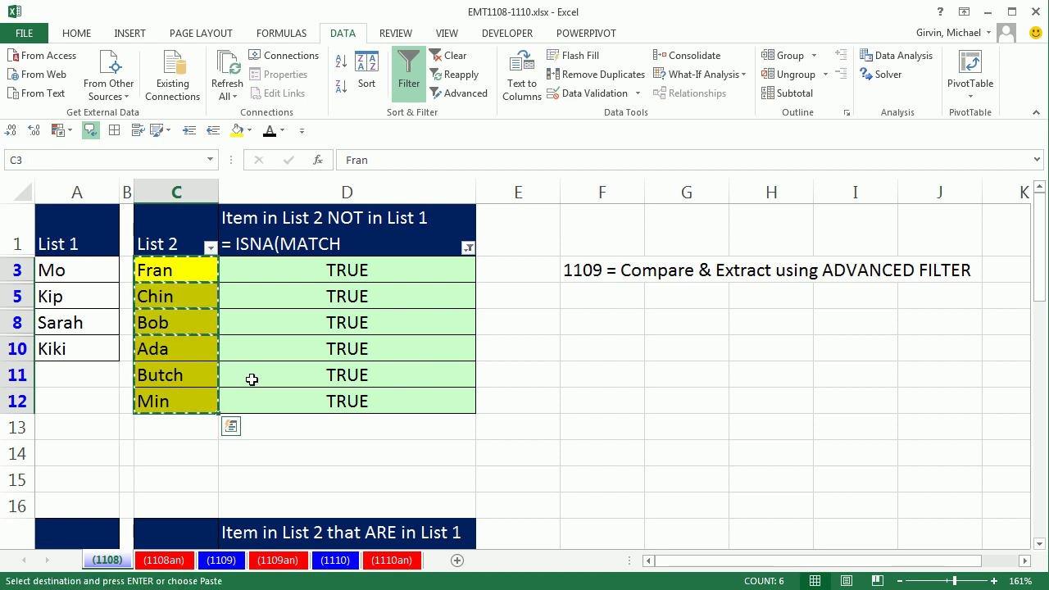
scroll(251, 381, "down", 7)
scroll(251, 379, "down", 2)
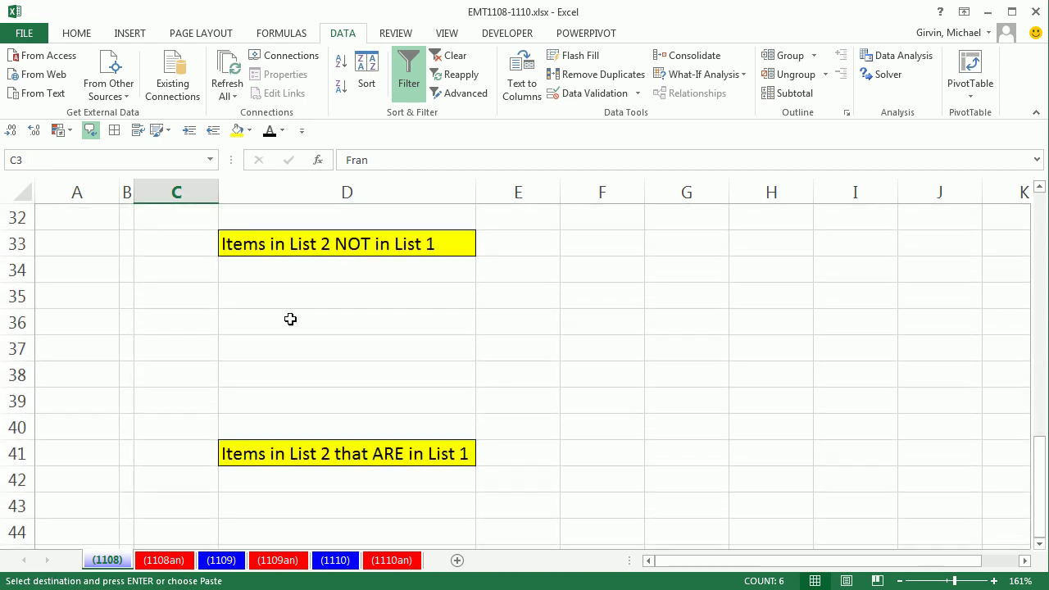
left_click(336, 268)
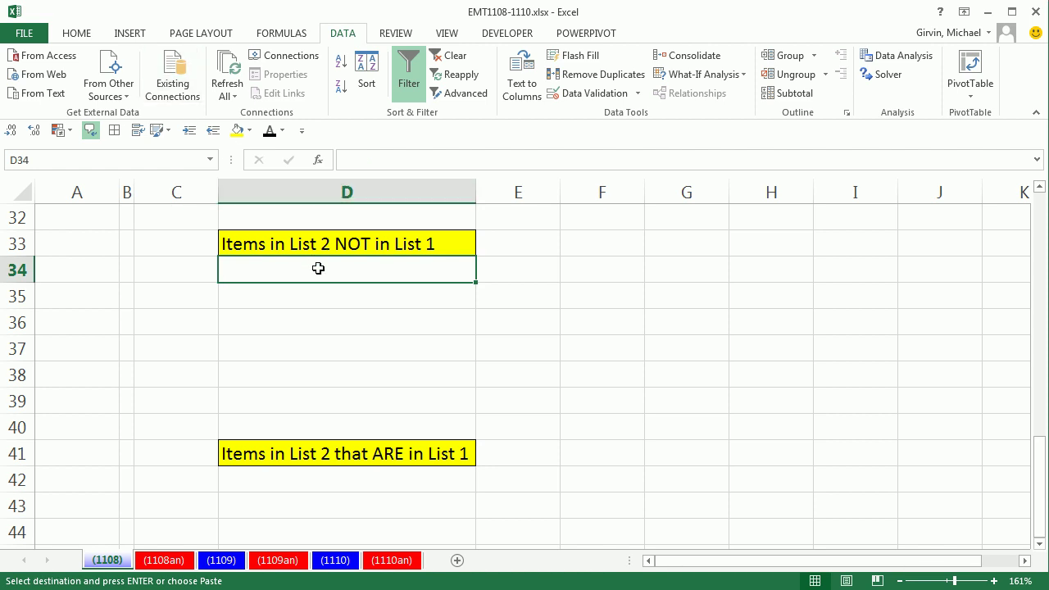
left_click(73, 40)
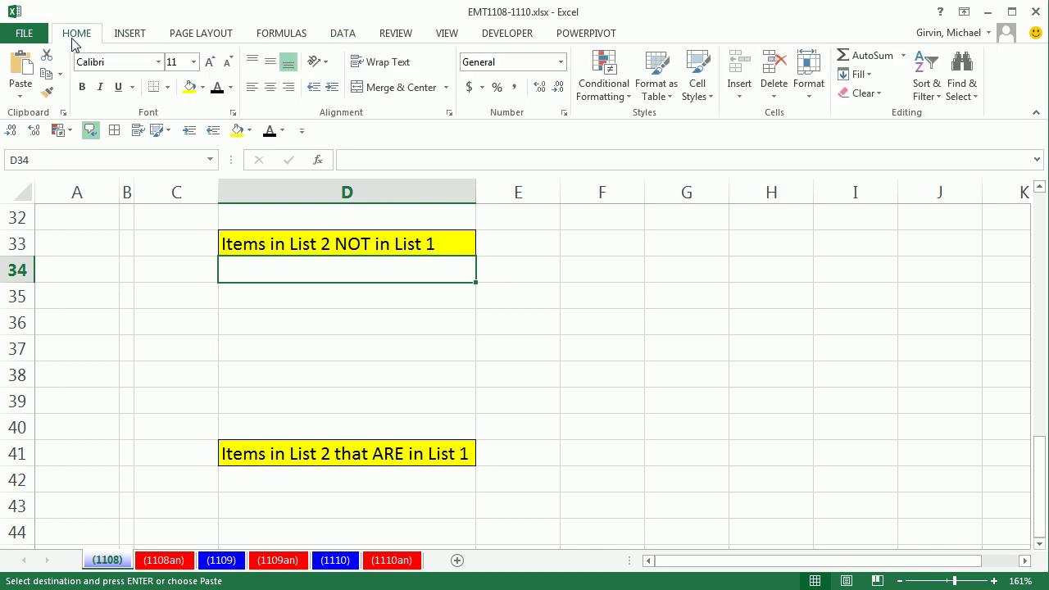
left_click(21, 97)
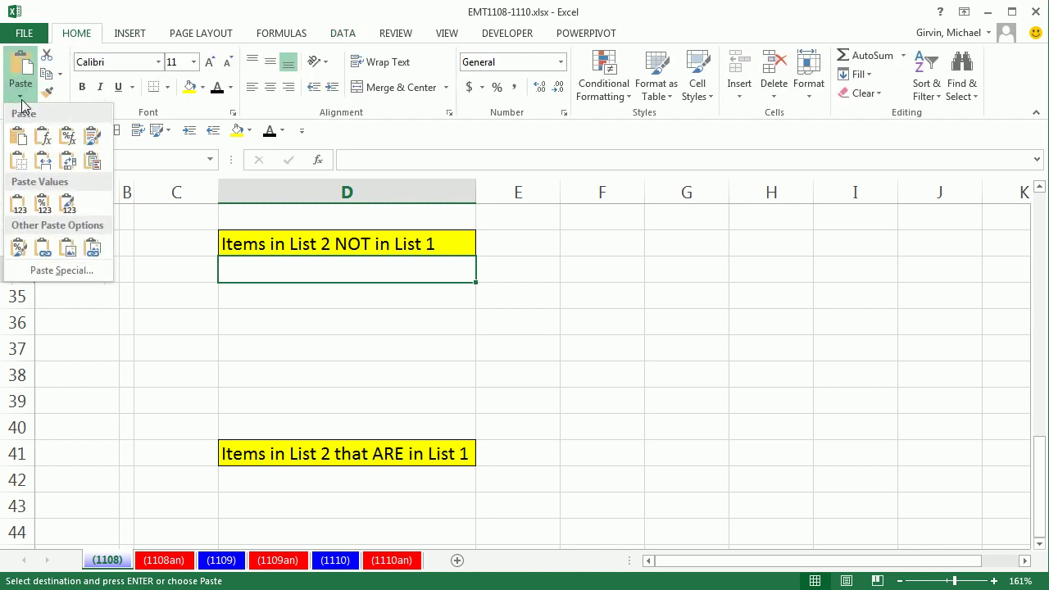
left_click(20, 211)
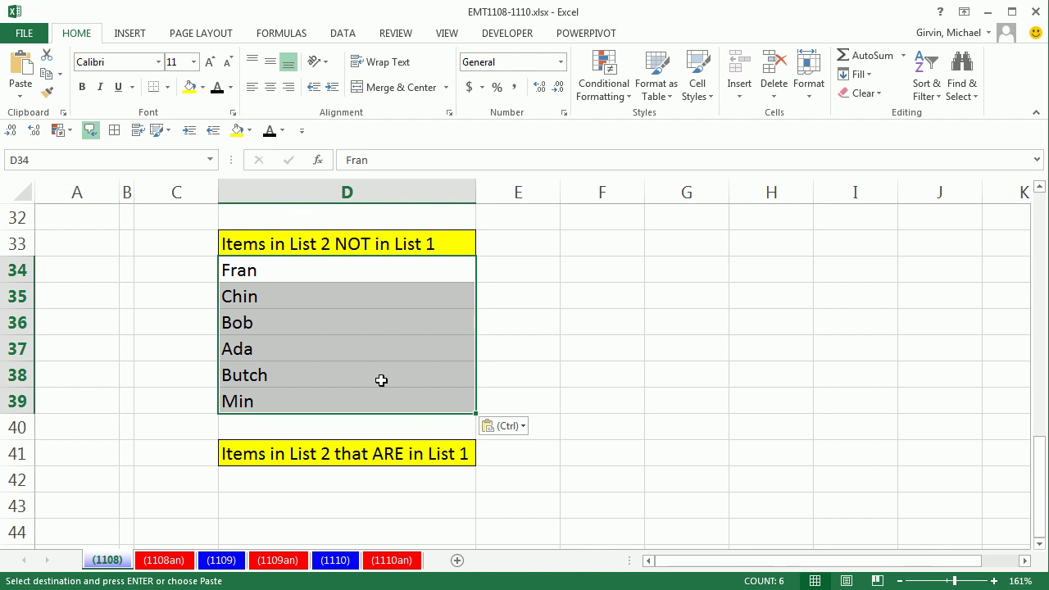
Replace ISNA with ISNUMBER in D18, making =ISNUMBER(MATCH(C18,$A$18:$A$26,0)), and fill the formula down through D28
scroll(381, 380, "up", 6)
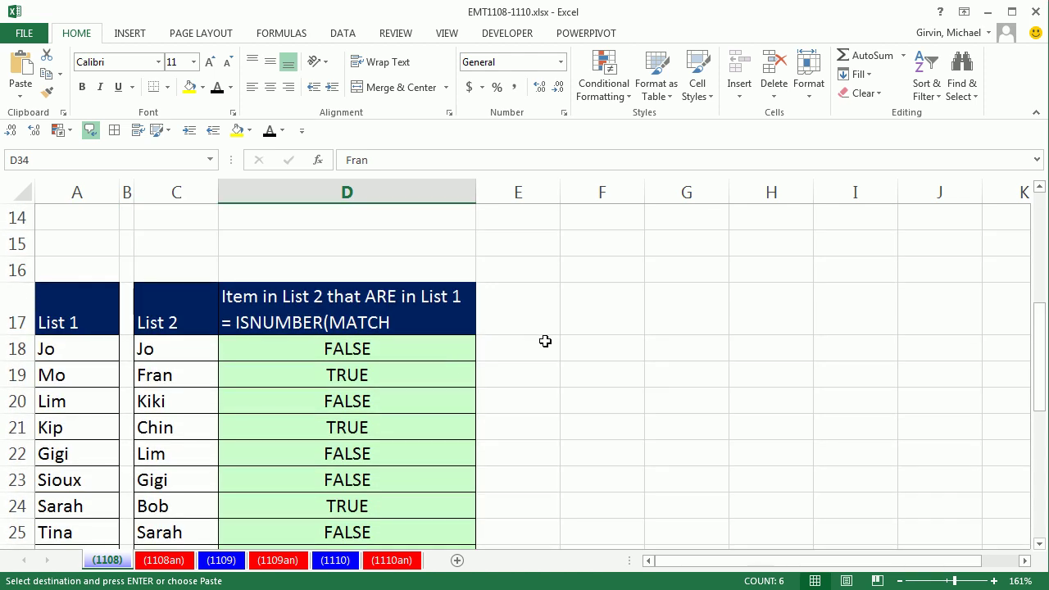
left_click(545, 341)
scroll(455, 317, "down", 1)
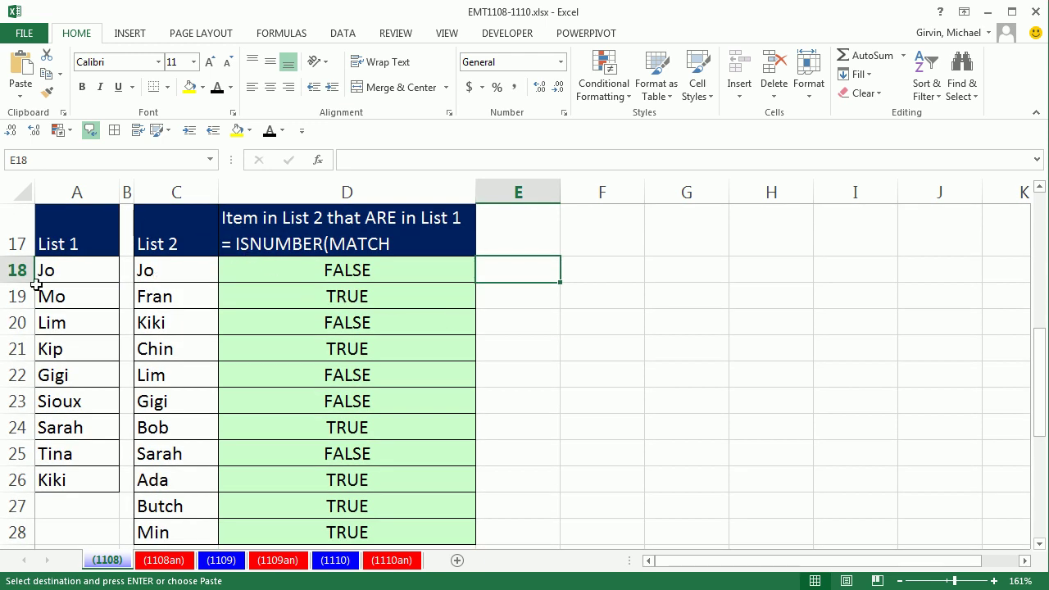
double_click(343, 275)
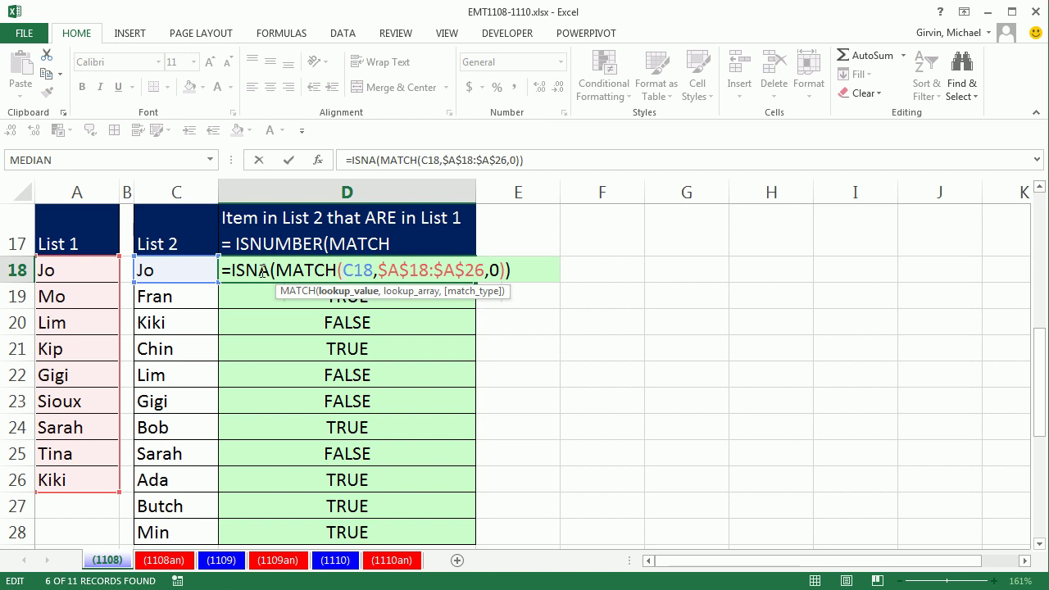
left_click_drag(263, 272, 270, 271)
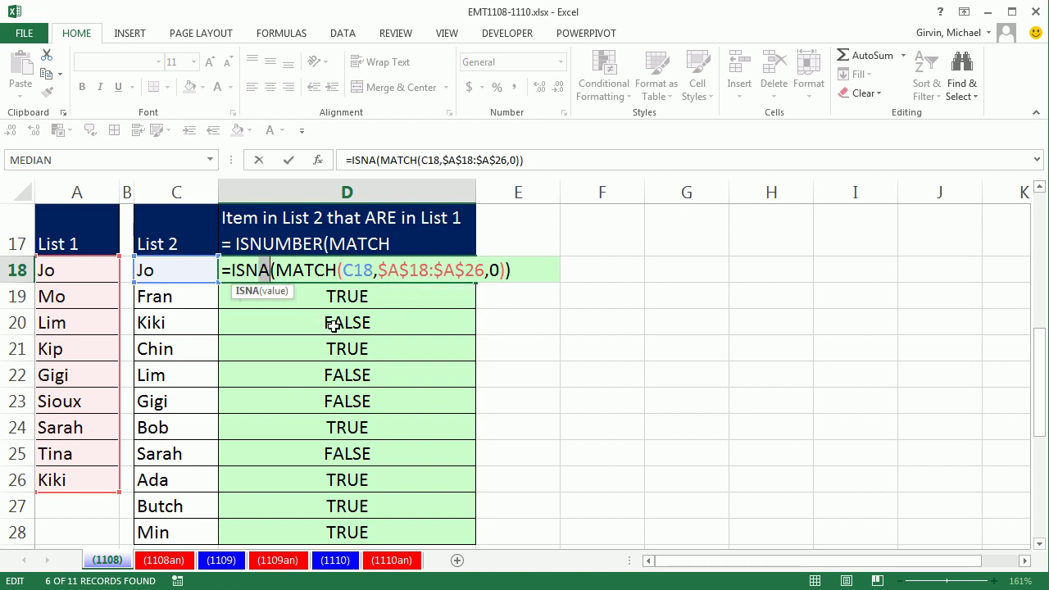
type("u")
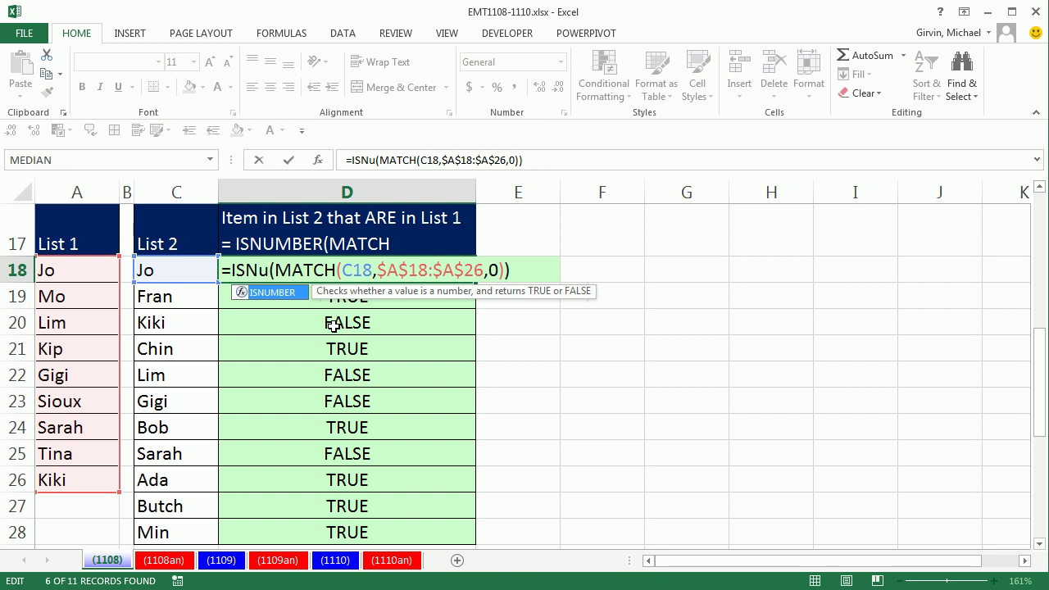
double_click(267, 299)
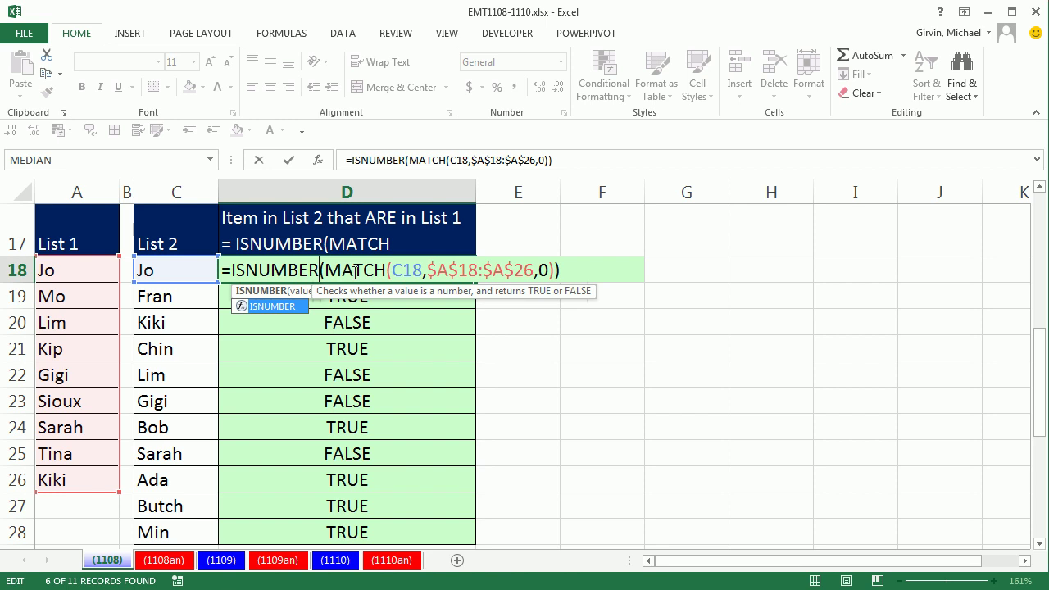
key("ctrl+Return")
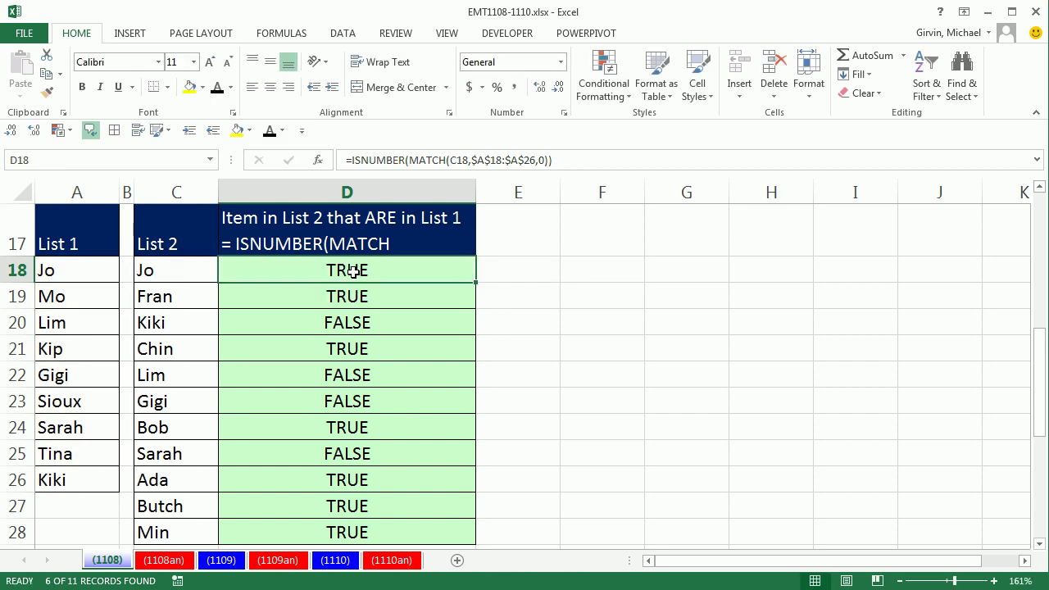
double_click(476, 282)
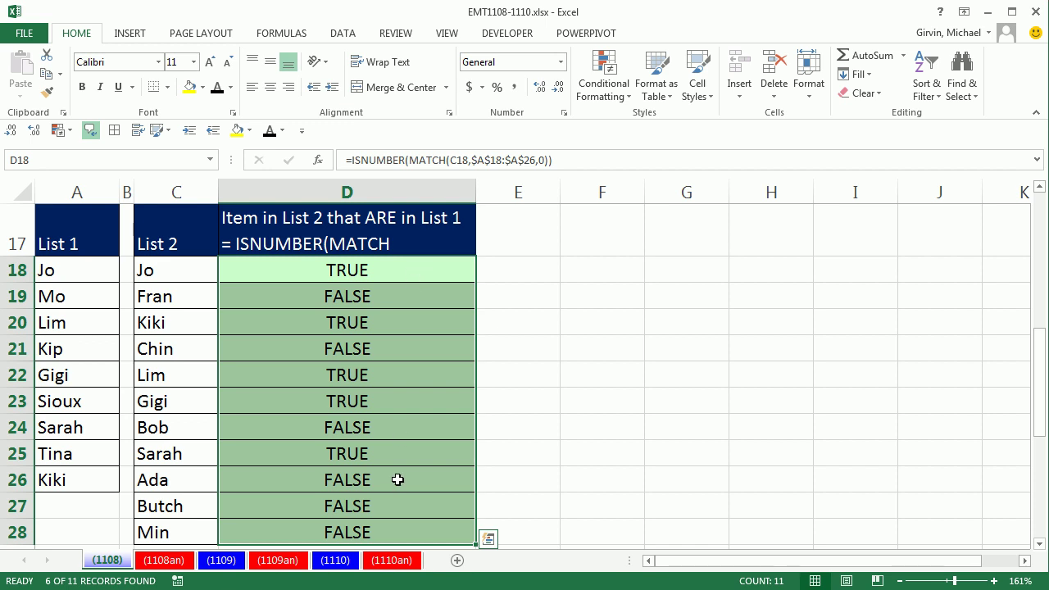
Turn on filtering for the second List 2 table and show only the TRUE rows of the ISNUMBER(MATCH column
left_click(382, 298)
key("ctrl+shift+l")
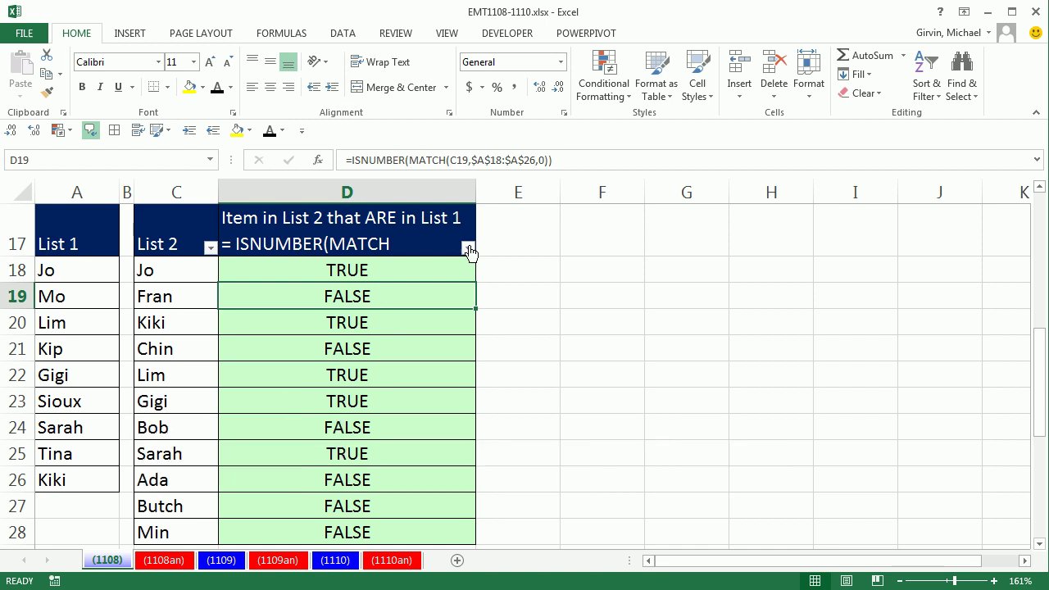
left_click(468, 248)
left_click(305, 408)
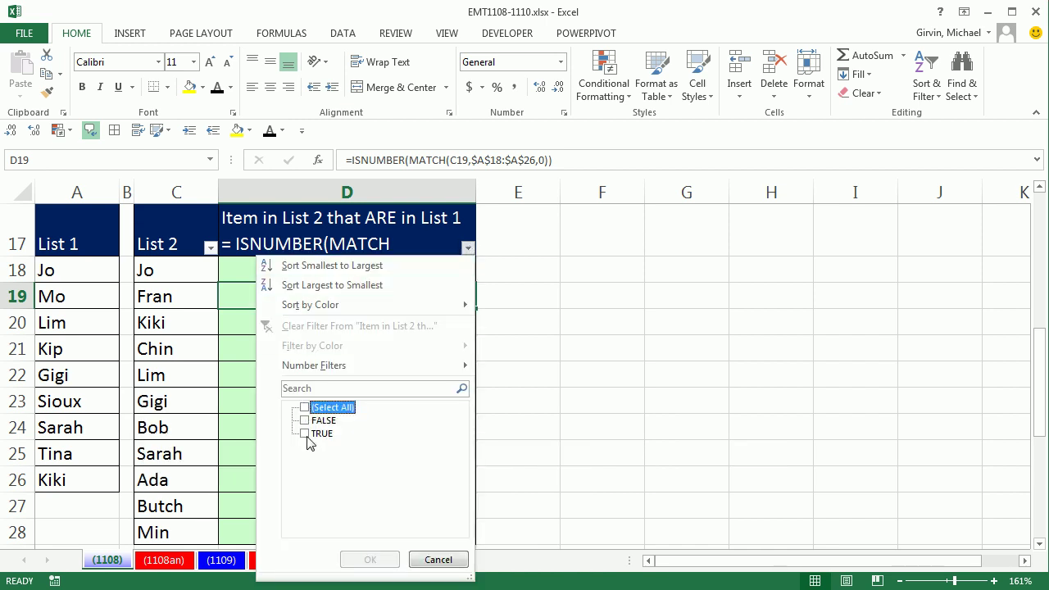
left_click(305, 434)
left_click(379, 562)
Copy the filtered List 2 names and paste them as values in D42, under "Items in List 2 that ARE in List 1"
left_click_drag(187, 272, 197, 375)
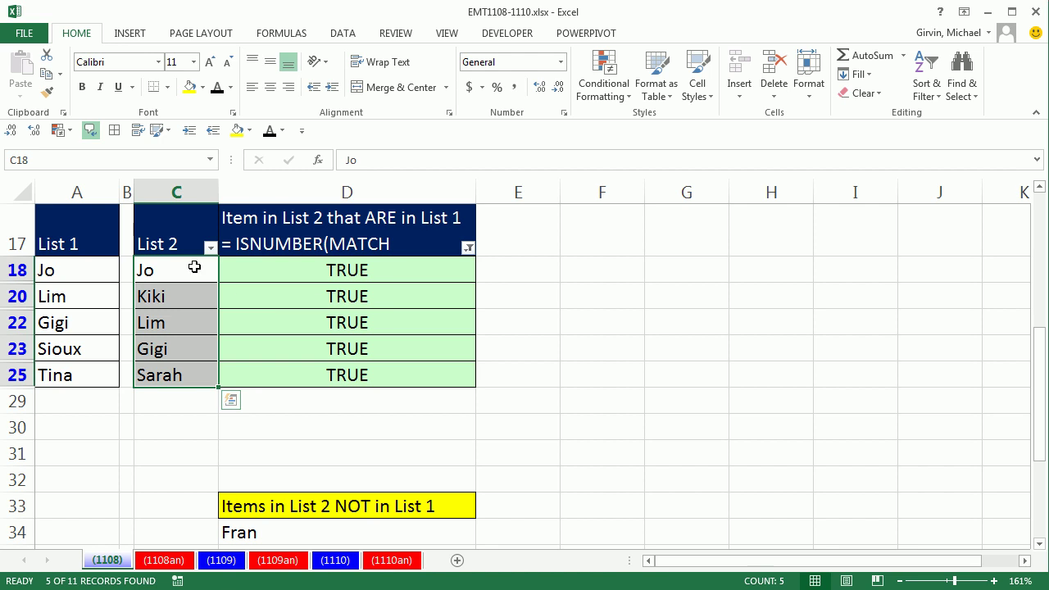
key("ctrl+c")
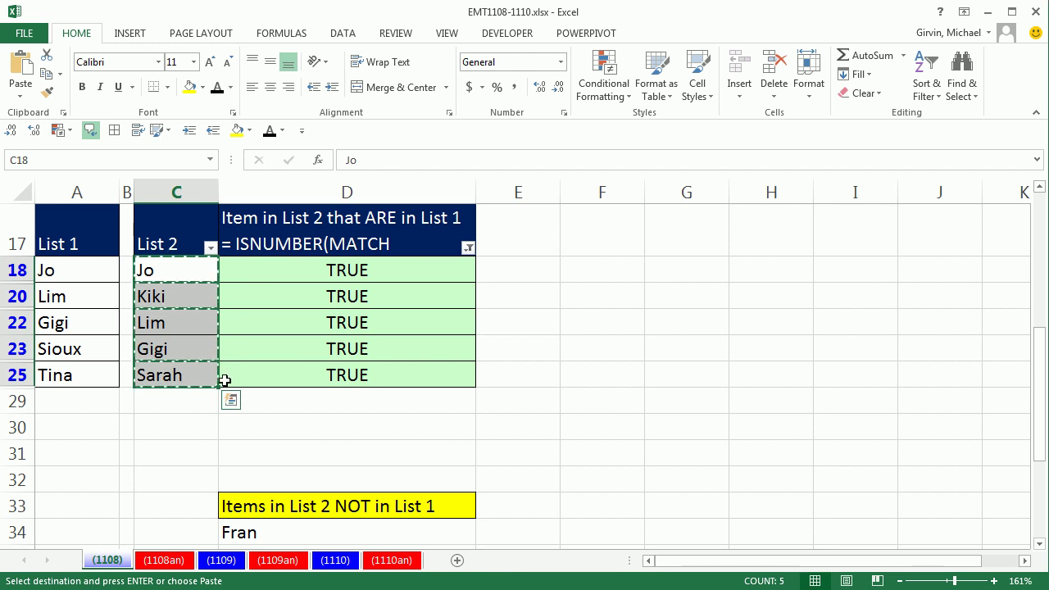
scroll(225, 380, "down", 1)
scroll(246, 389, "up", 2)
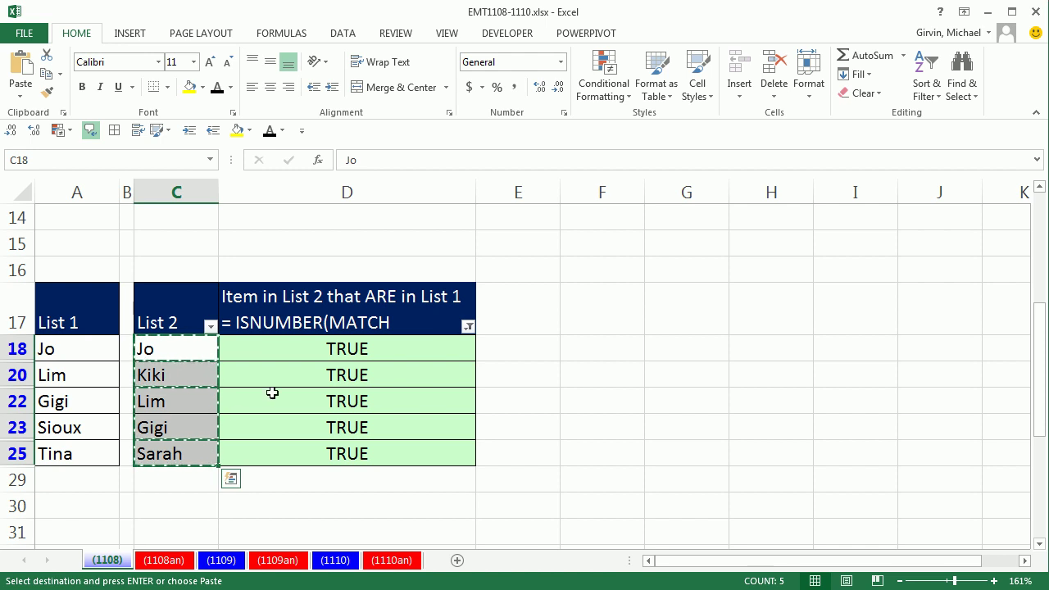
scroll(410, 405, "down", 7)
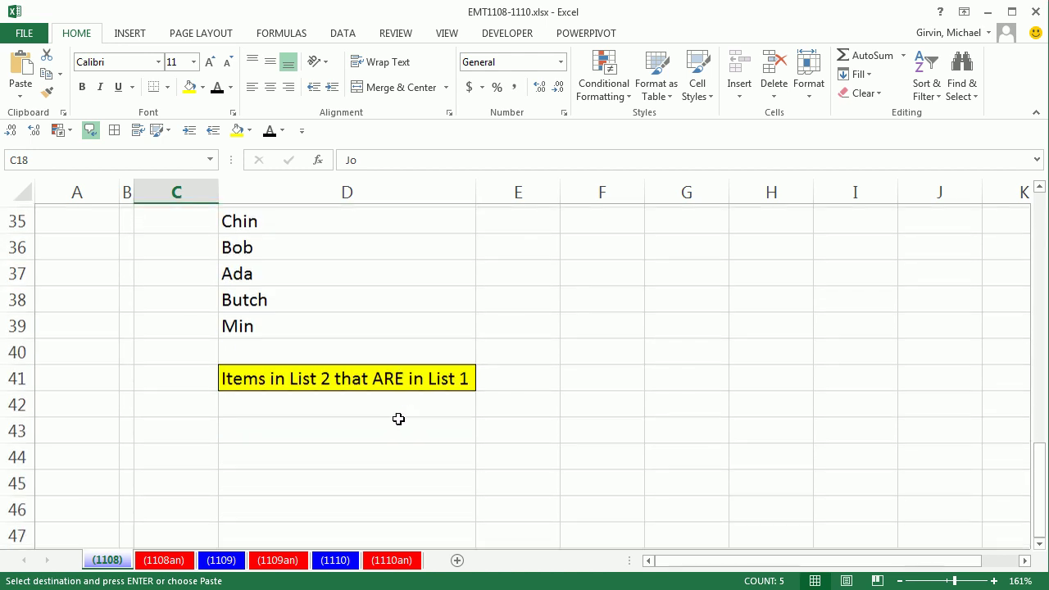
left_click(363, 403)
left_click(20, 92)
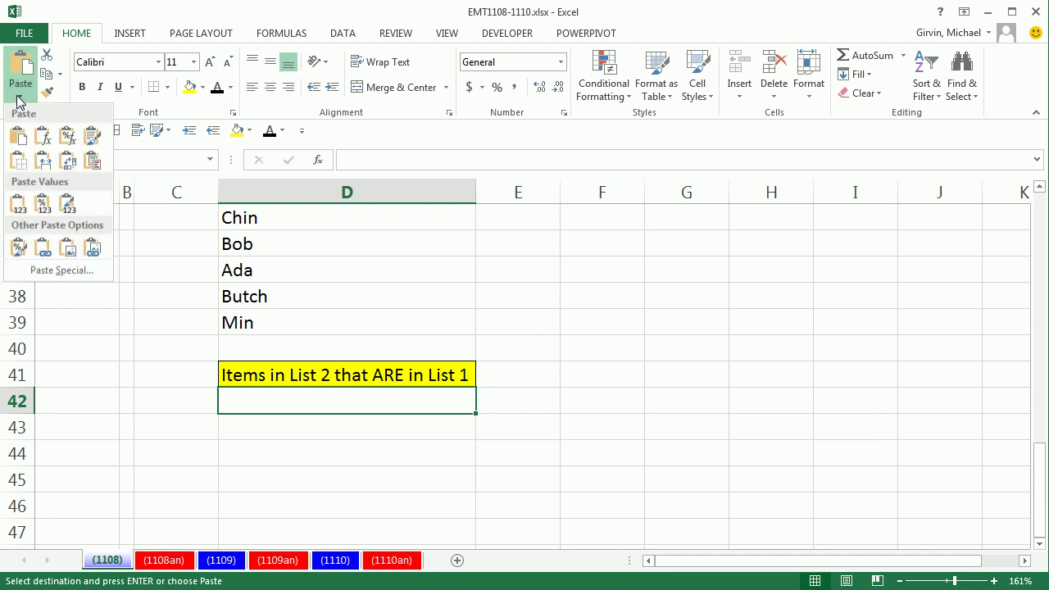
left_click(16, 207)
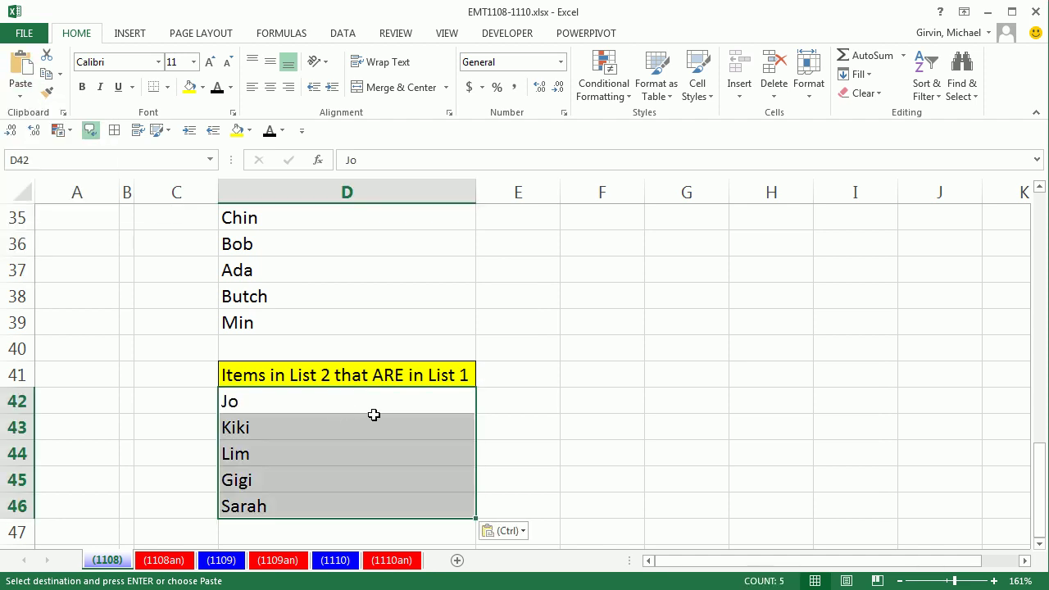
Turn off filtering on the ISNUMBER(MATCH table in row 17 to show all its rows
scroll(392, 409, "up", 7)
scroll(401, 421, "up", 5)
scroll(373, 429, "down", 5)
left_click(374, 328)
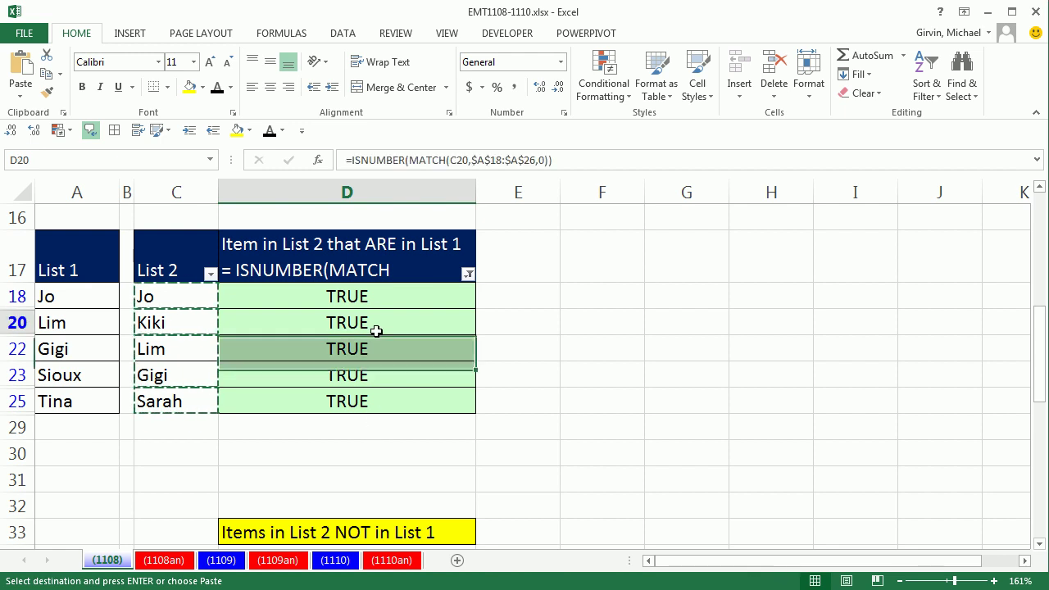
left_click(469, 275)
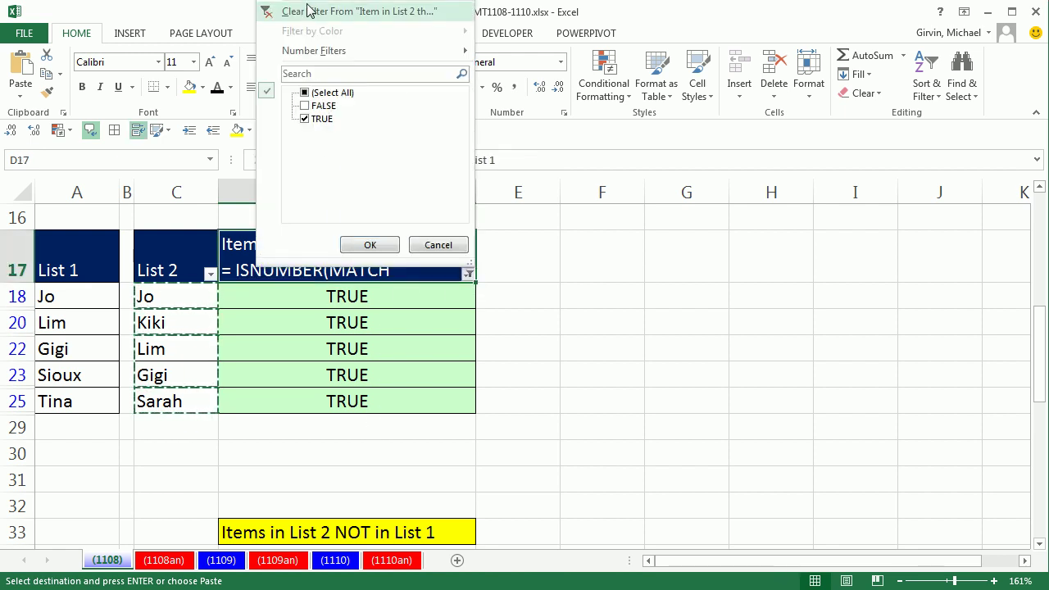
key("Escape")
key("ctrl+shift+l")
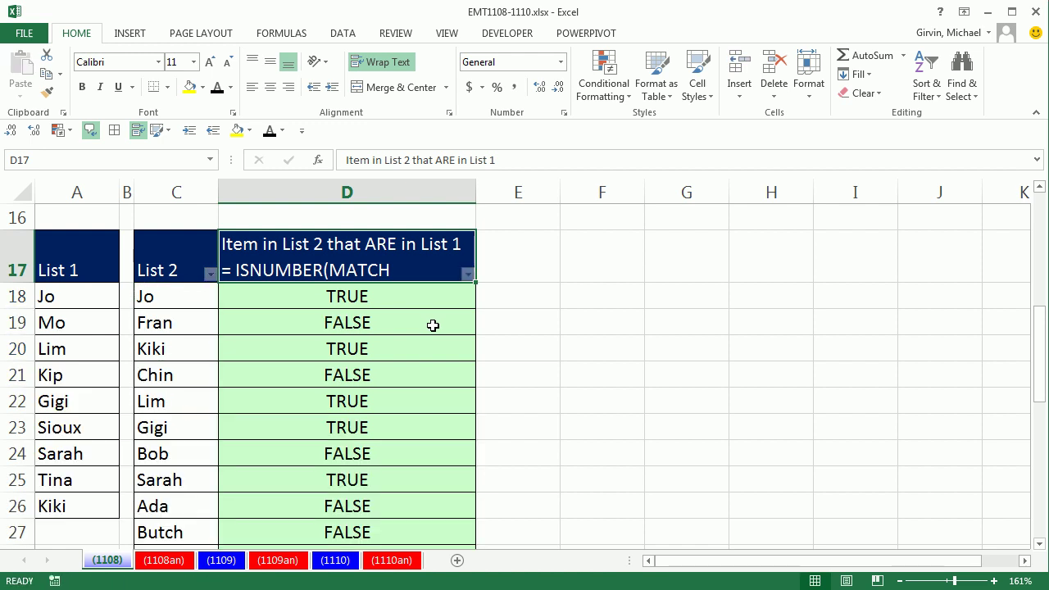
Review the ISNA(MATCH formula in D2, both extracted name lists, and the ISNUMBER(MATCH formula in D18
scroll(433, 325, "up", 5)
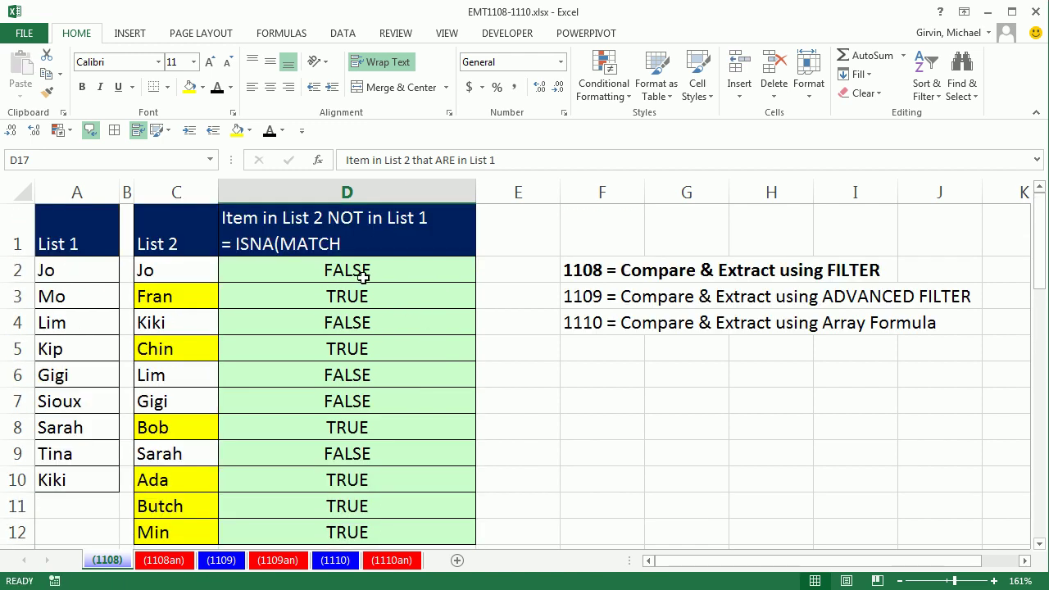
double_click(364, 276)
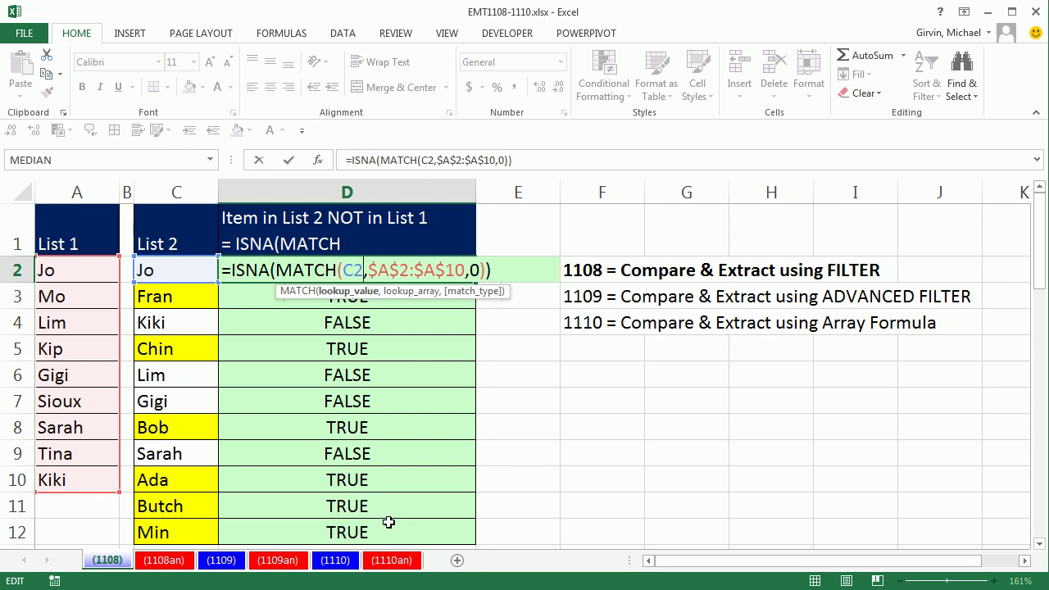
key("Escape")
scroll(417, 492, "down", 10)
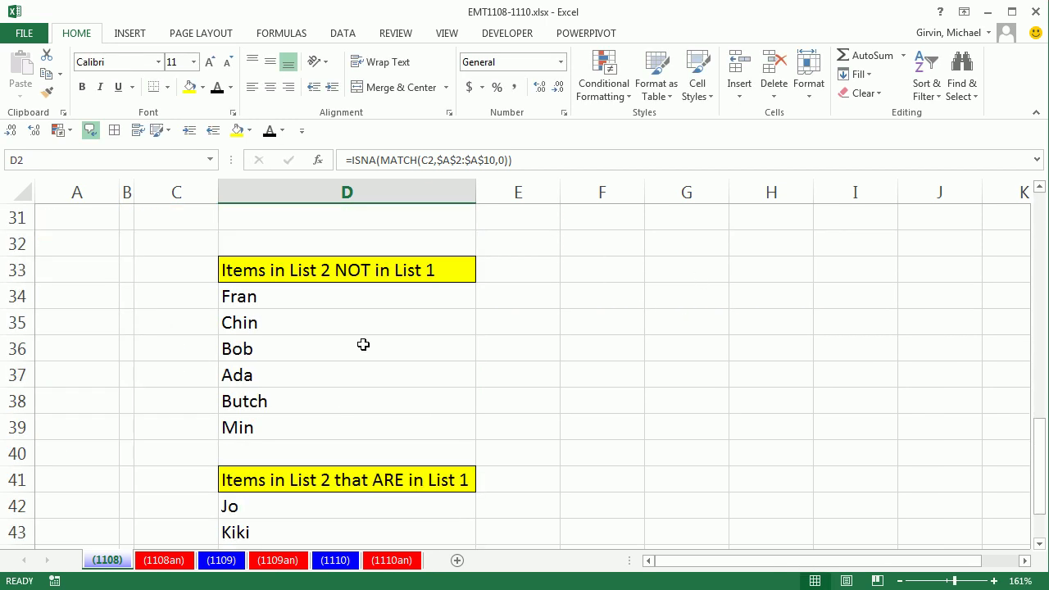
scroll(541, 409, "down", 2)
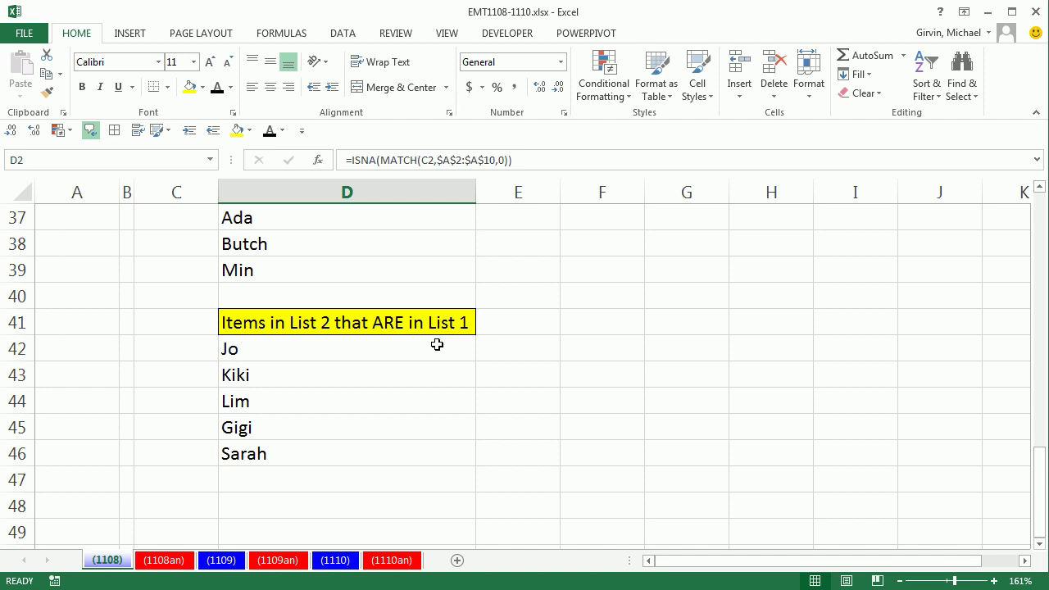
scroll(437, 345, "up", 7)
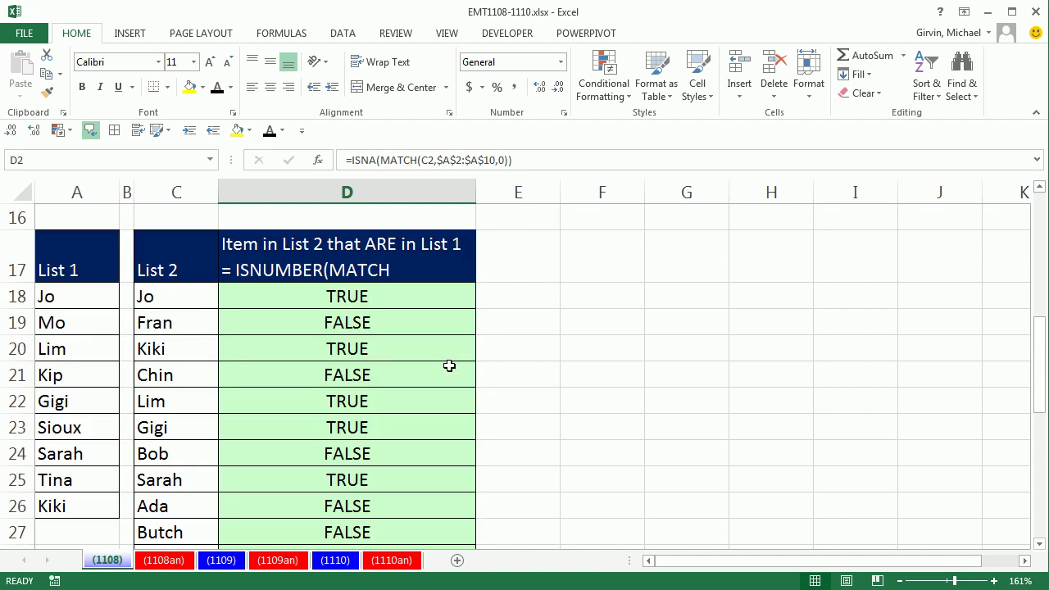
double_click(385, 296)
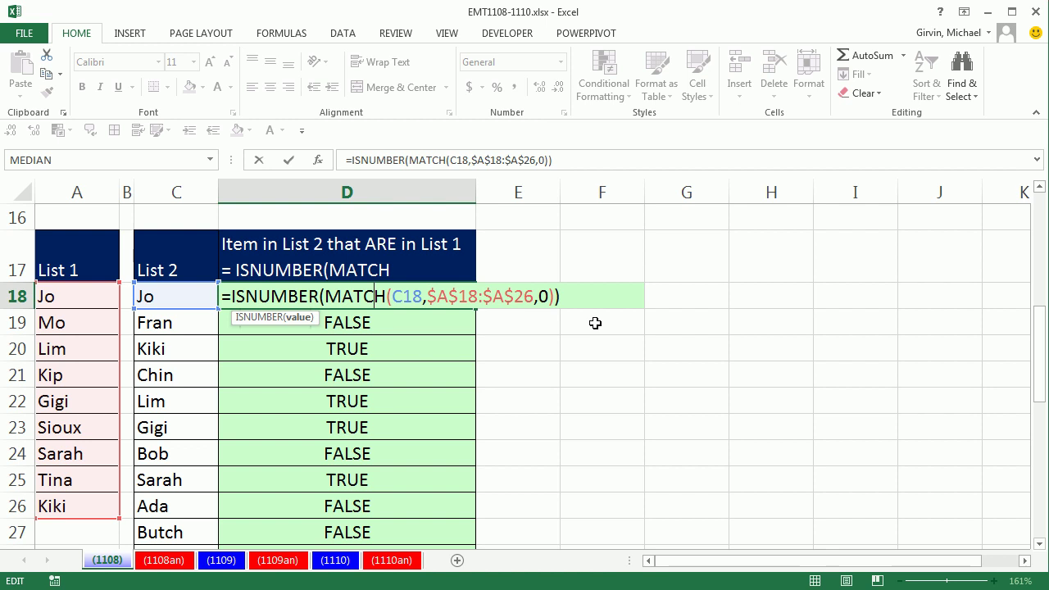